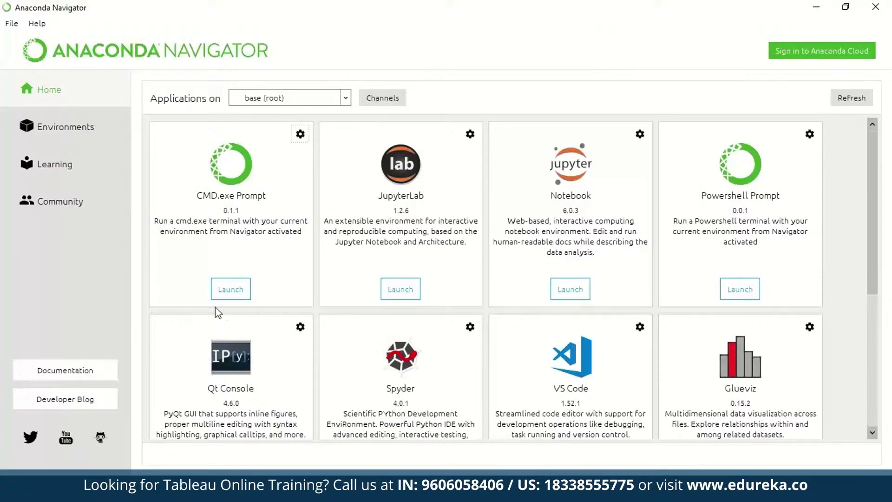
Open a maximized base-environment command prompt and enter conda create --name virtualenv.
left_click(228, 291)
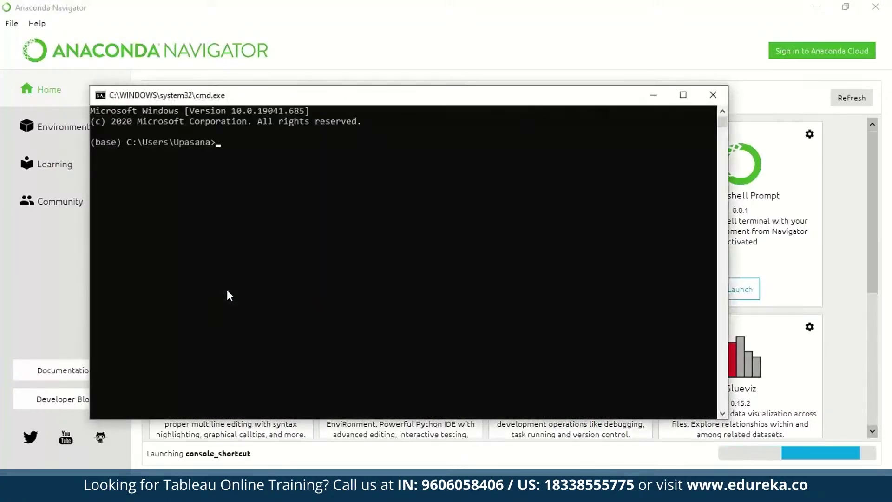
left_click(683, 95)
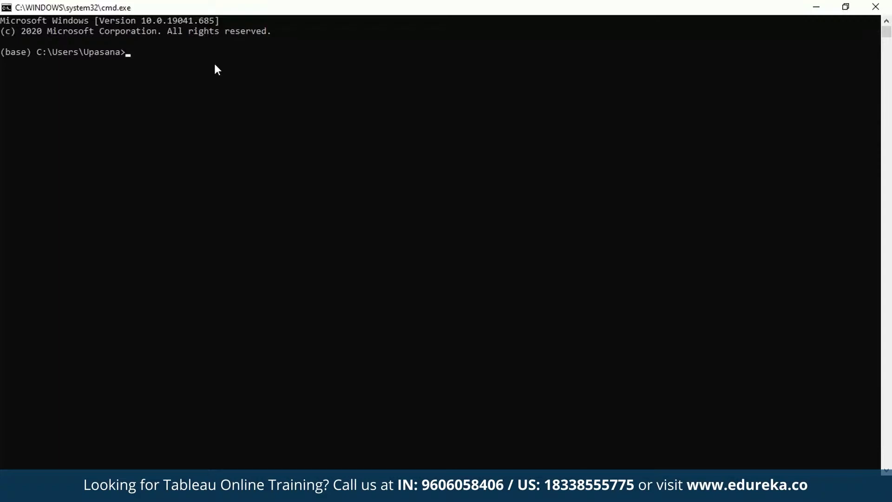
type("conda create --name virtualenv")
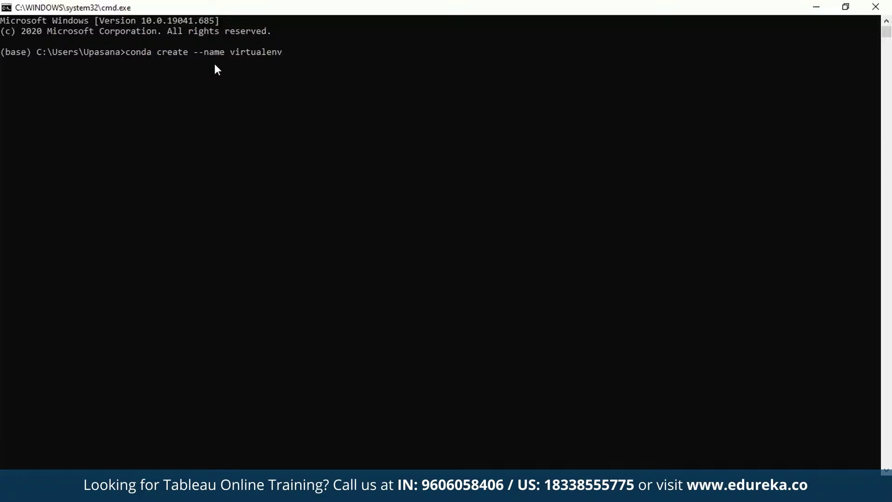
Create the virtualenv conda environment, confirming with y, and begin the pip upgrade command.
key("Return")
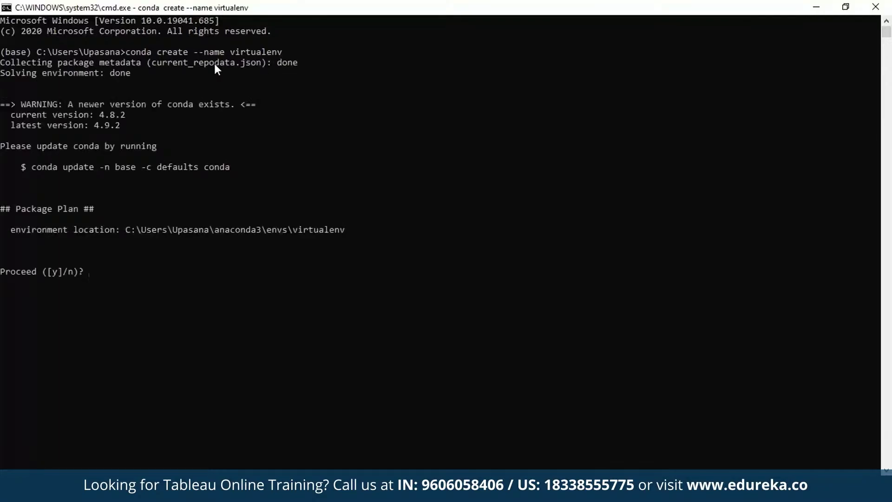
type("y")
key("Return")
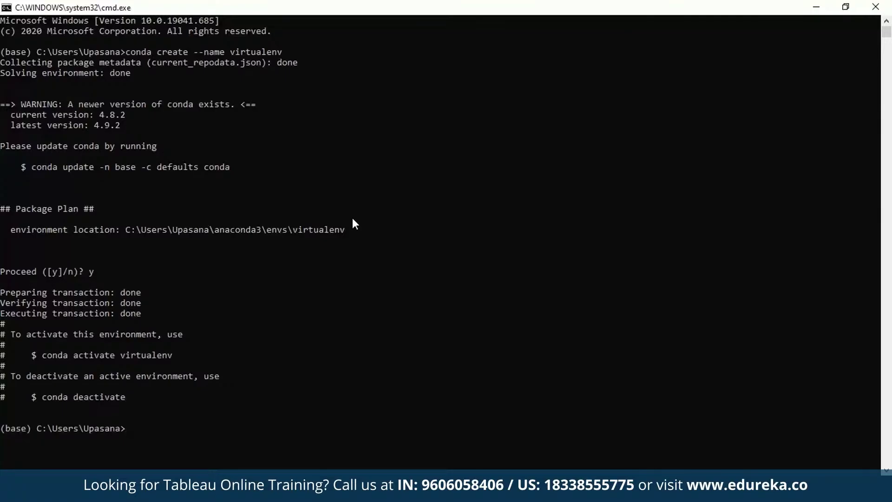
type("python -m pip install --upgarde")
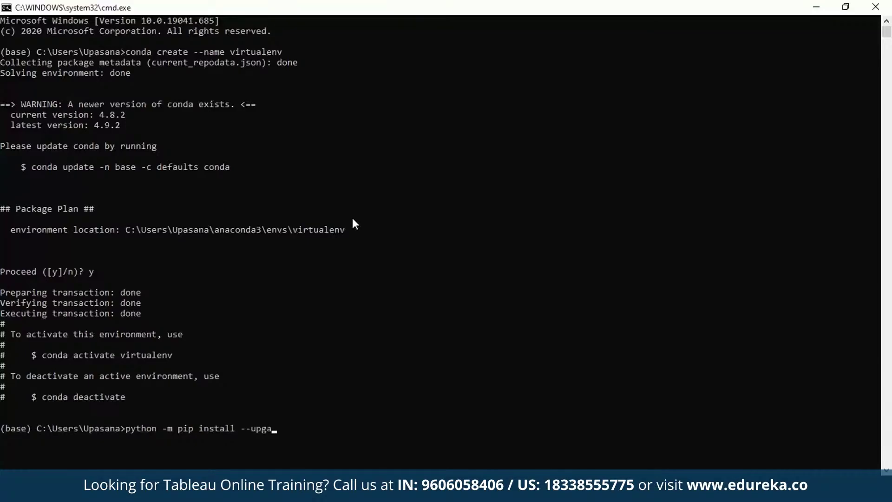
Fix the typo and upgrade pip, then enter pip install tabpy.
key("BackSpace")
key("BackSpace")
key("BackSpace")
key("BackSpace")
type("rade pip")
key("Return")
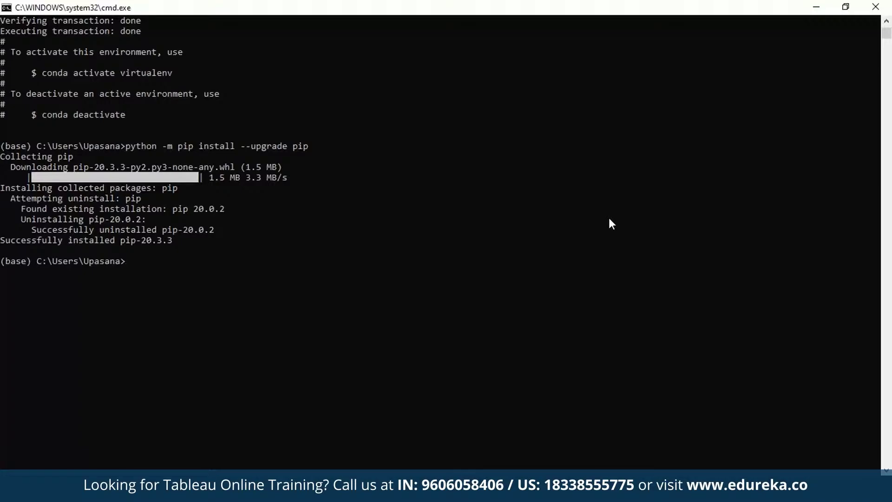
type("pip install tabpy")
Install tabpy and start the TabPy server on port 9004, allowing firewall access.
key("Return")
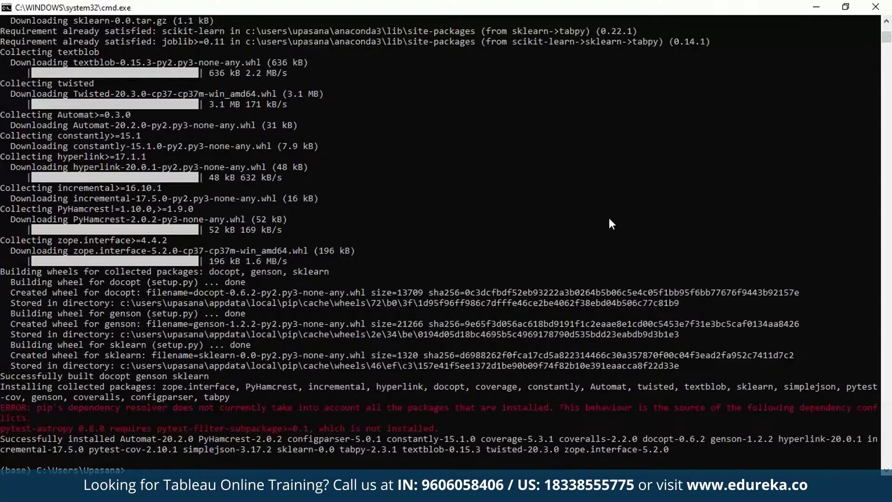
type("tabpy")
key("Return")
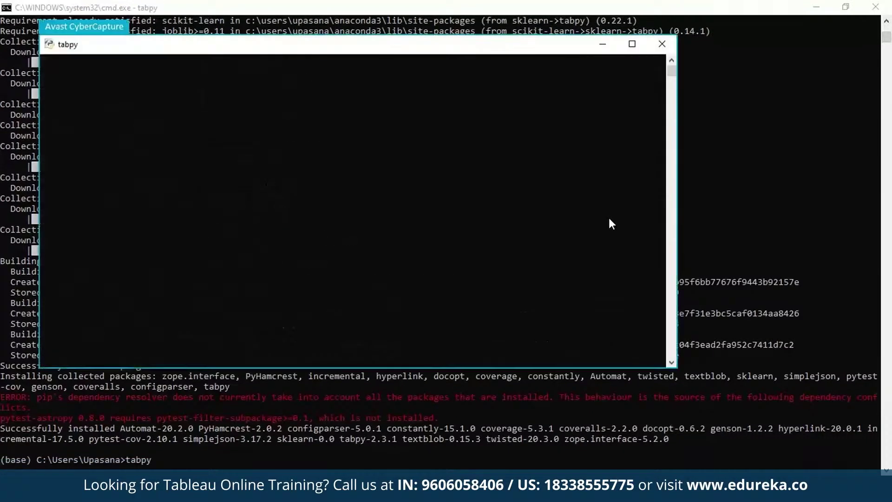
left_click_drag(887, 42, 886, 39)
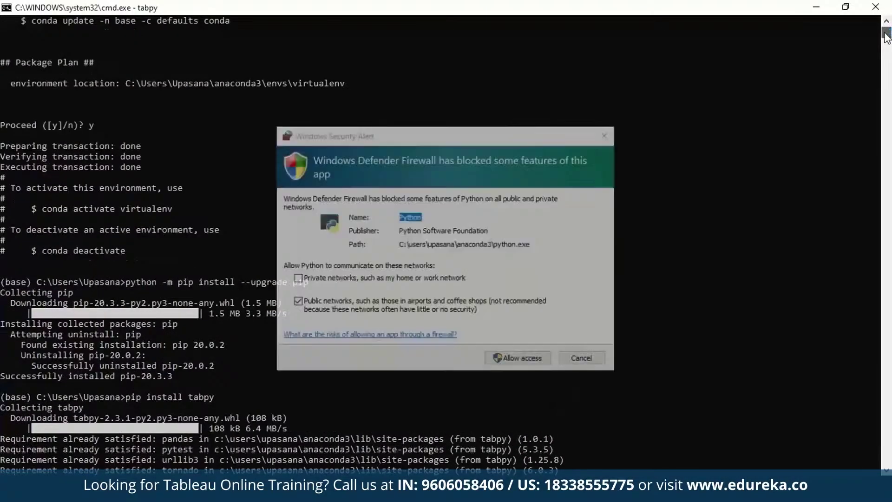
left_click(558, 101)
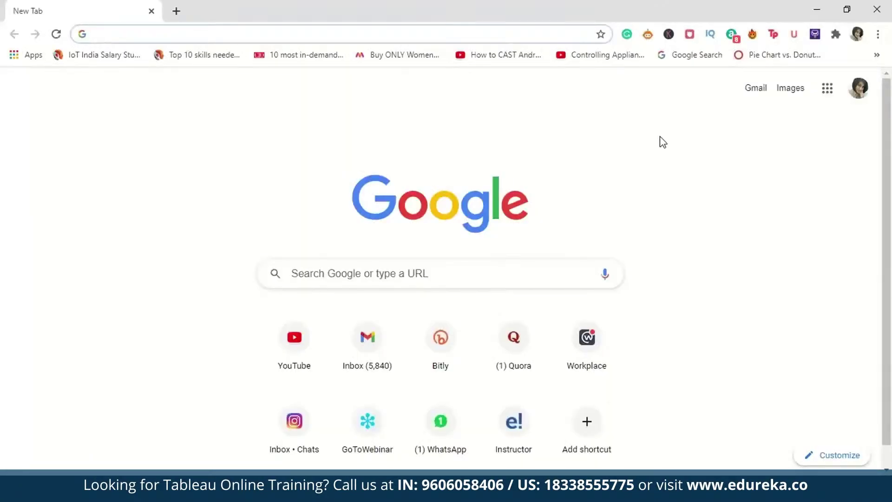
type("http://l")
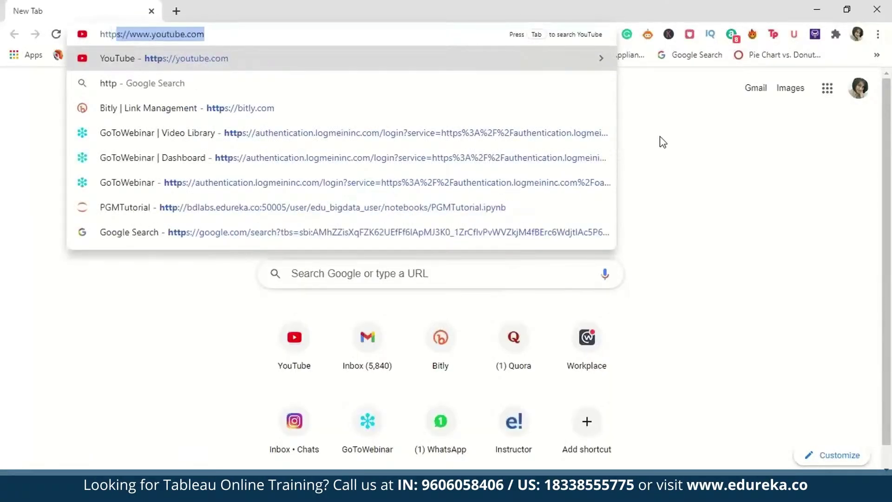
type("ocalho")
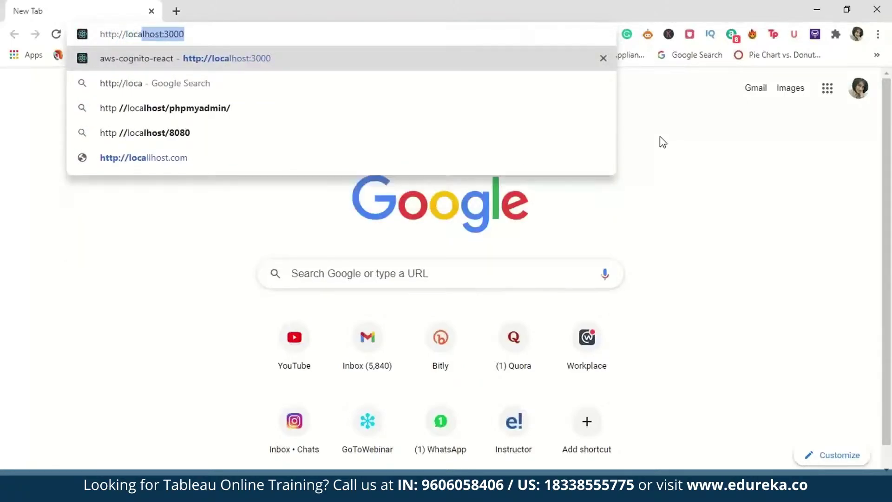
type("s")
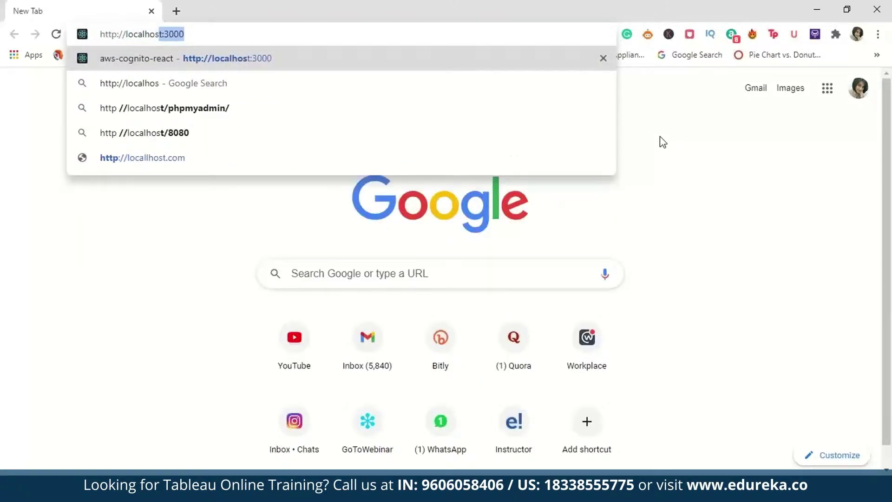
type("t:")
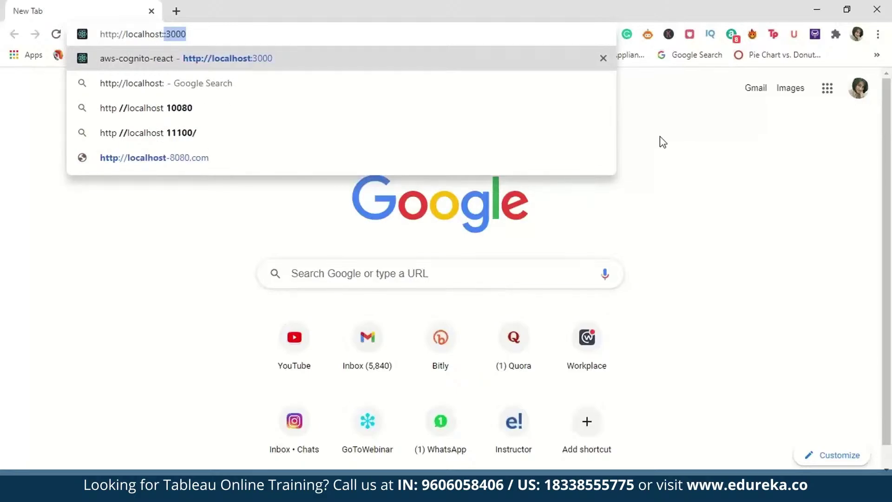
key("BackSpace")
key("BackSpace")
type(":")
type("99")
key("BackSpace")
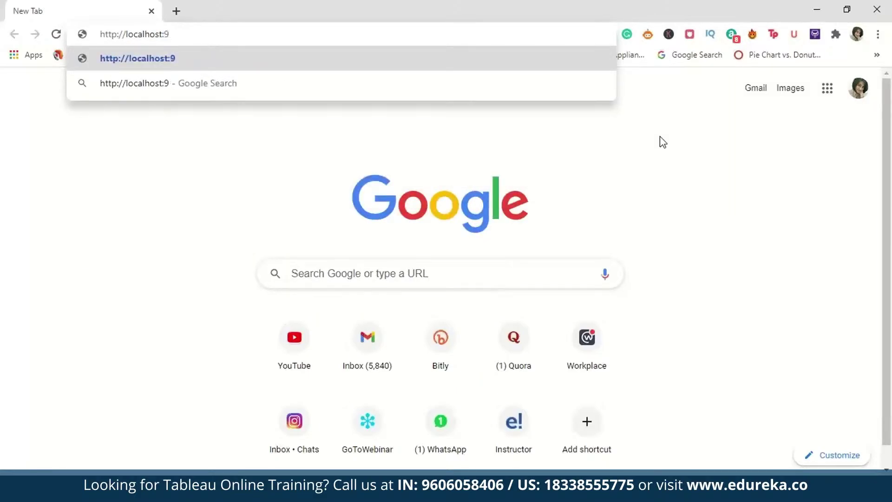
type("004/")
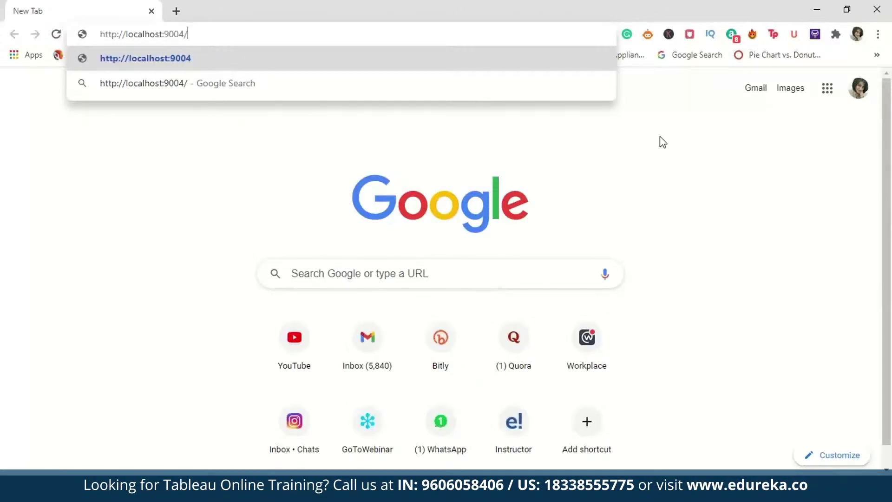
key("Return")
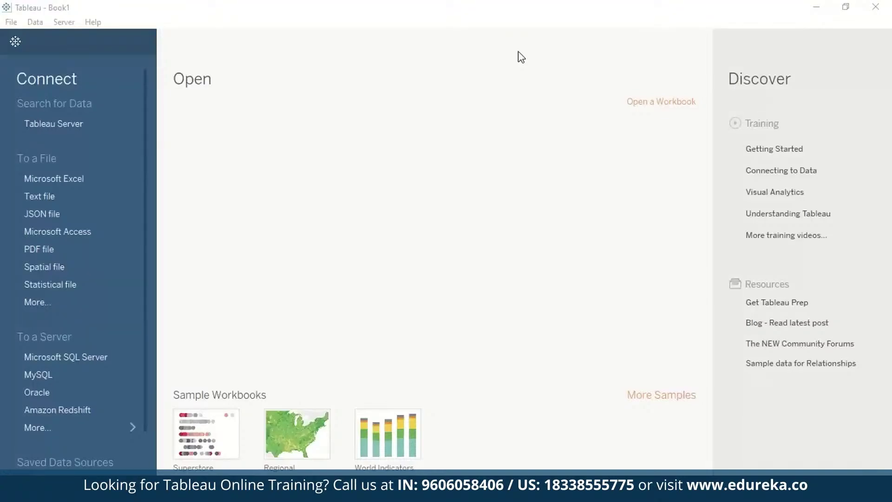
Set the analytics extension connection to TabPy/External API on localhost, port 9004.
left_click(92, 23)
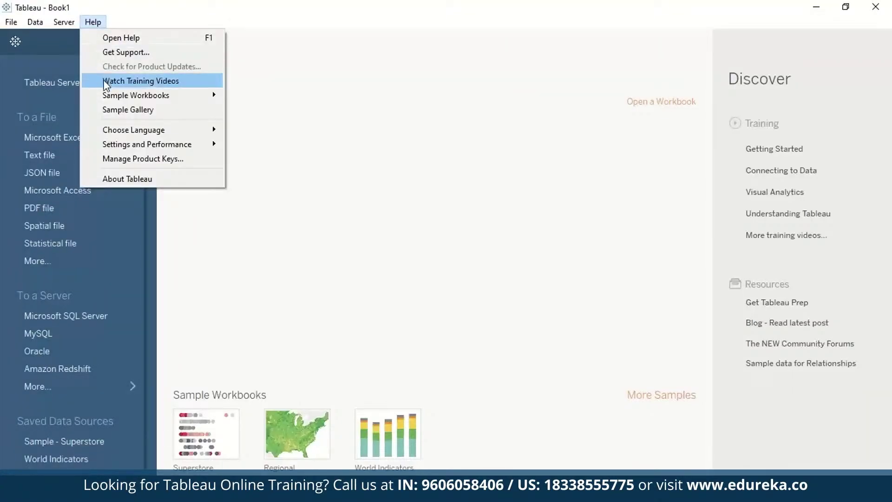
mouse_move(112, 143)
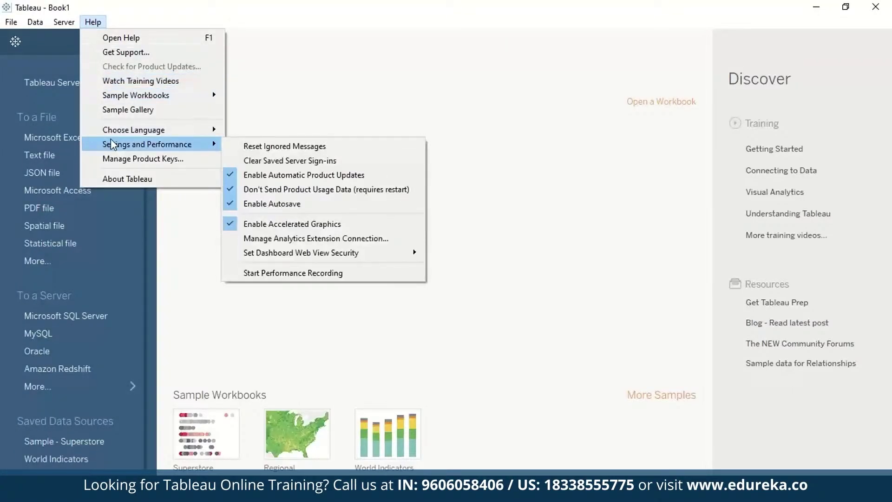
left_click(270, 238)
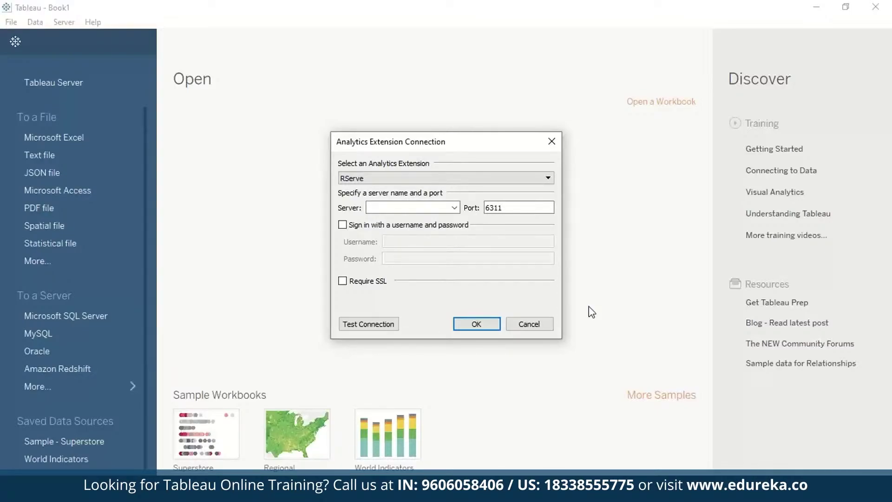
left_click(529, 176)
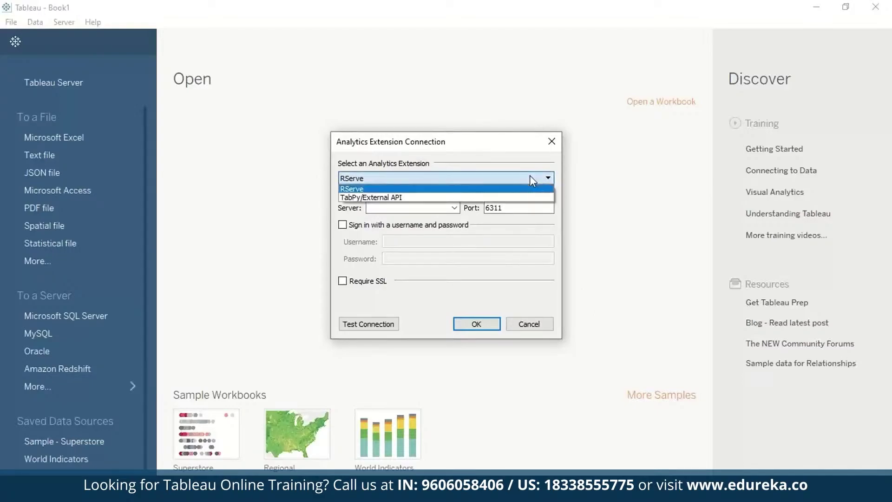
left_click(514, 197)
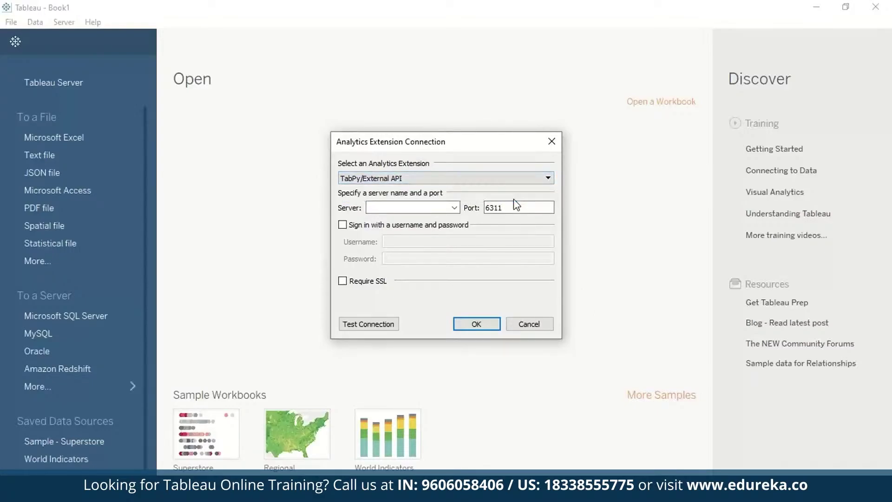
left_click(455, 208)
left_click(418, 227)
double_click(523, 207)
type("9004")
Test the TabPy connection to localhost on port 9004.
left_click(378, 325)
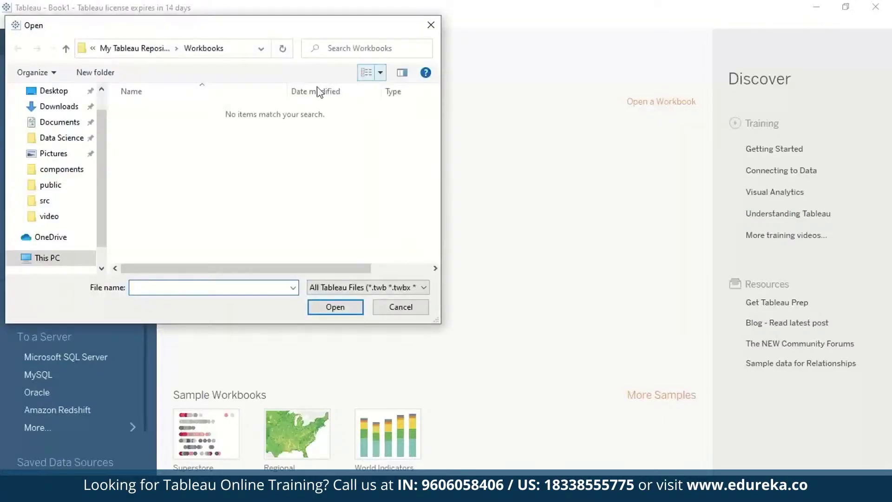
Connect the airbnb Excel file from Downloads, review its data, and go to Sheet 1.
left_click(37, 108)
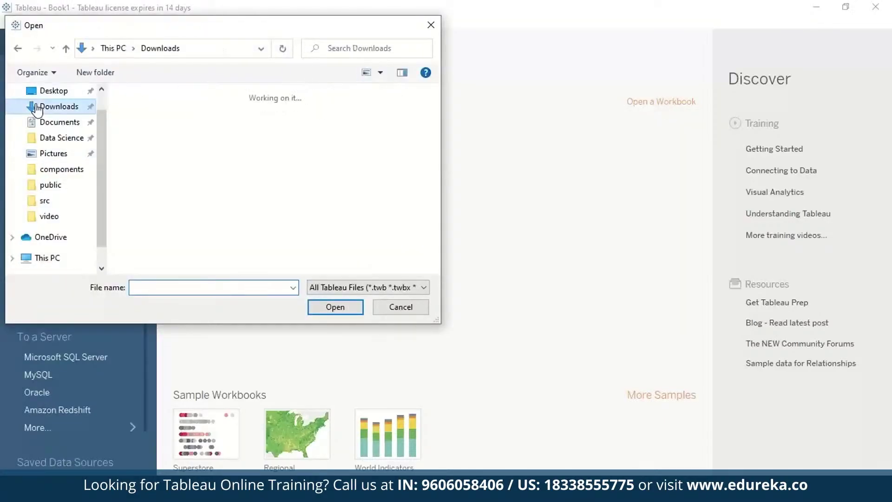
left_click(173, 159)
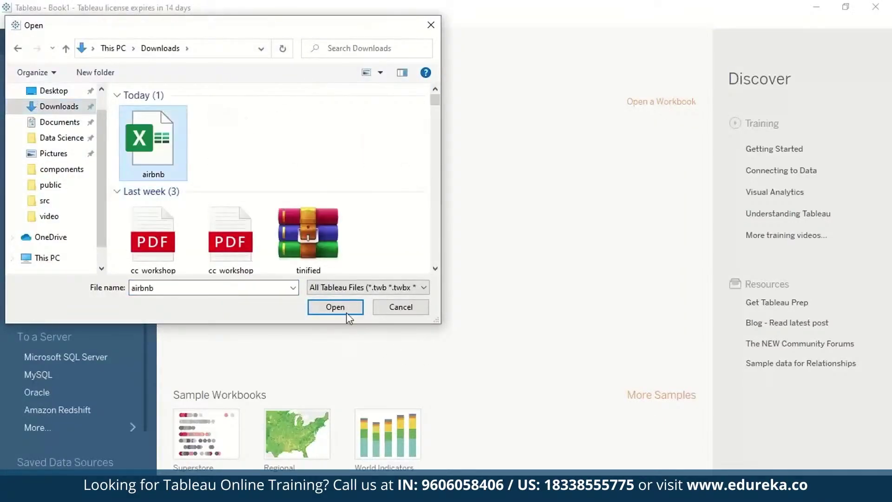
left_click(336, 307)
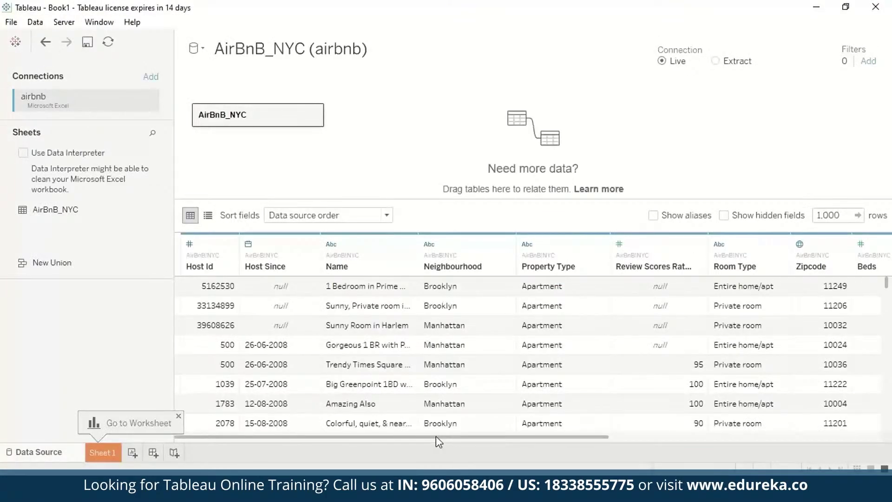
left_click_drag(450, 439, 278, 473)
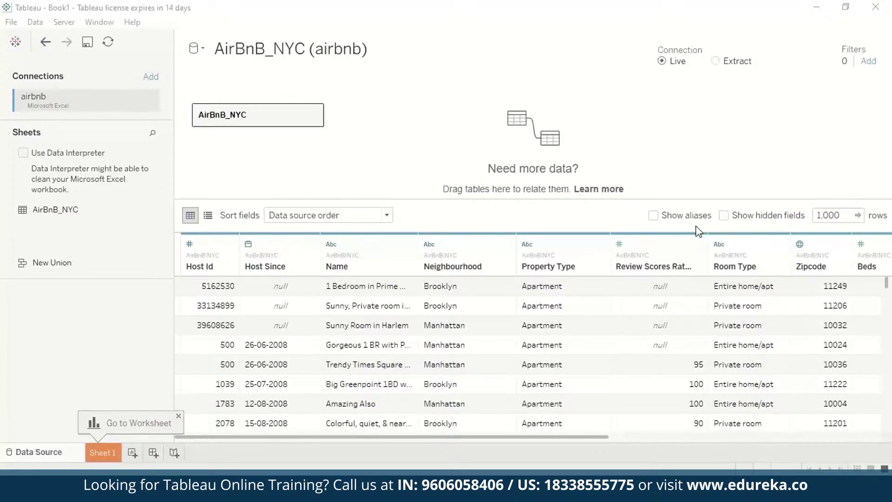
left_click(95, 452)
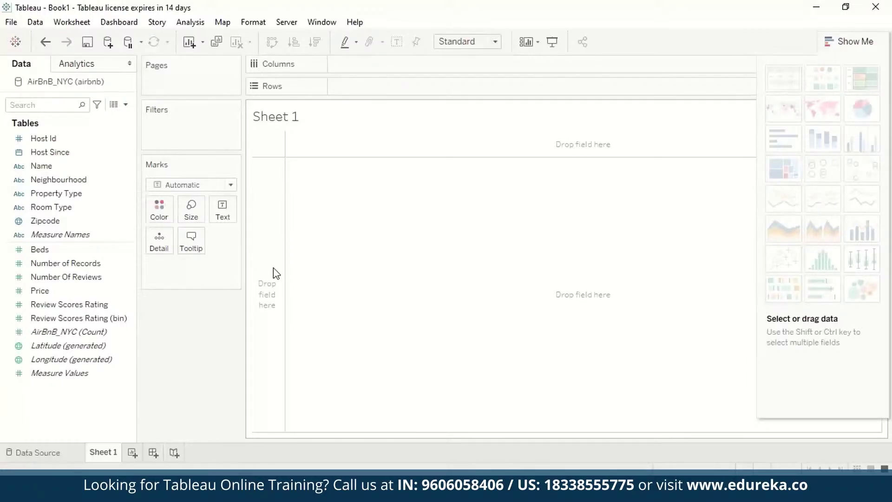
Name a new parameter Cluster Numbers with Integer type and Range allowable values.
left_click(125, 104)
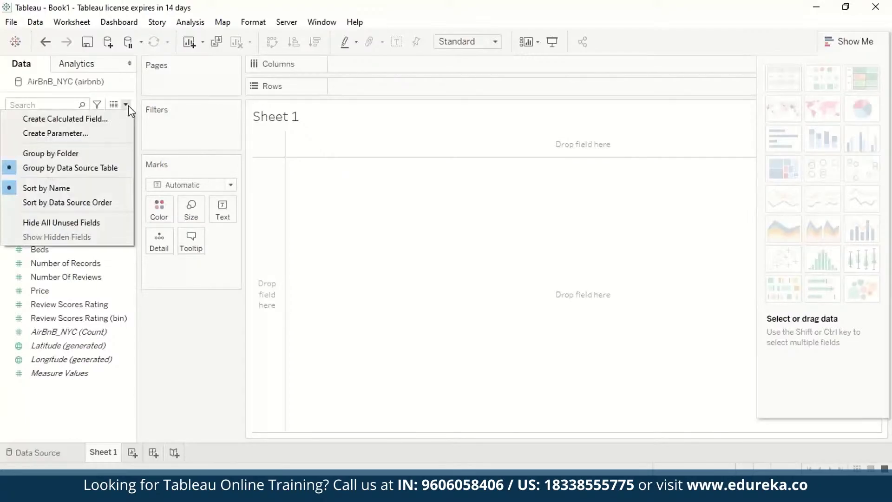
left_click(110, 133)
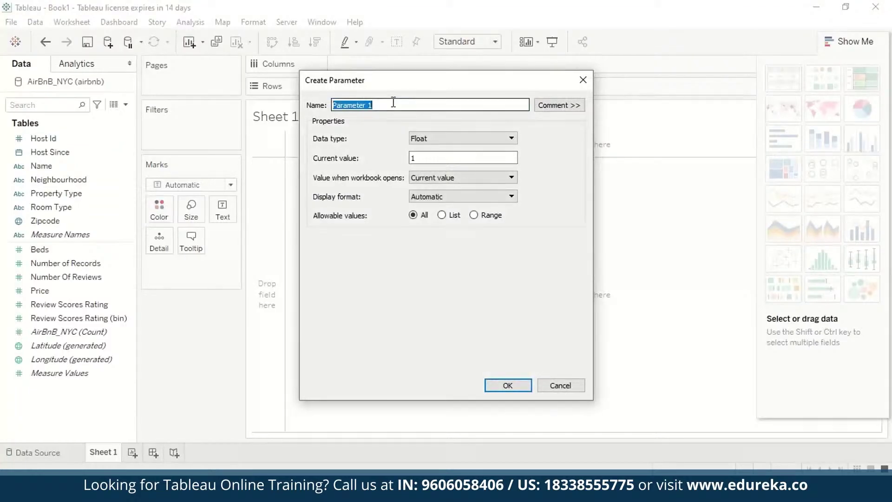
type("Cluster Numbers")
left_click(441, 138)
left_click(440, 158)
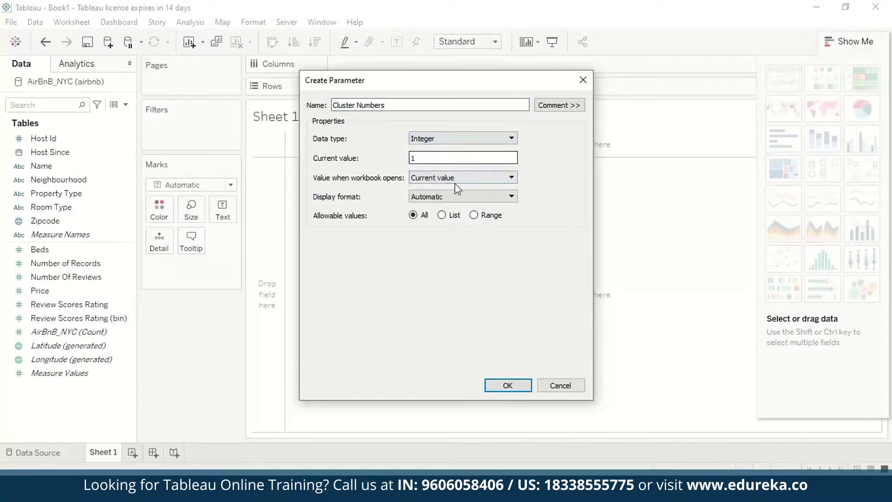
left_click(474, 215)
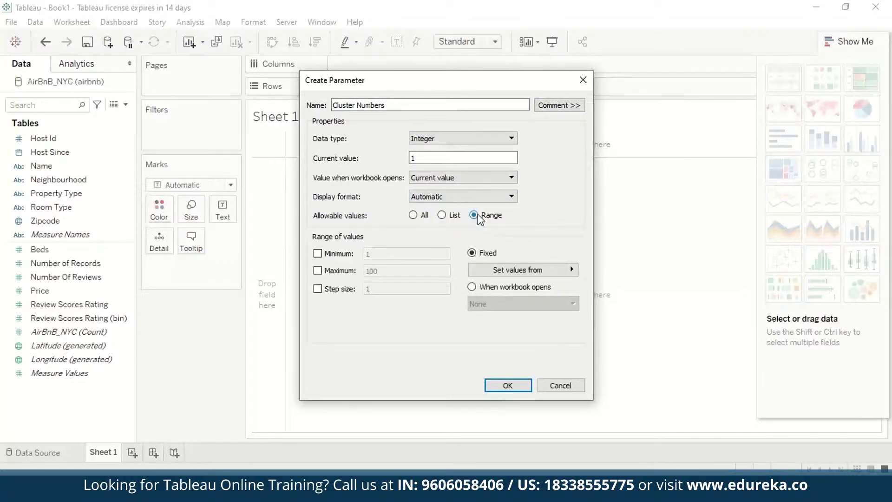
Set the range to minimum 1, maximum 10, step size 1, and create the parameter.
left_click(318, 254)
left_click(318, 270)
left_click(318, 289)
left_click(385, 254)
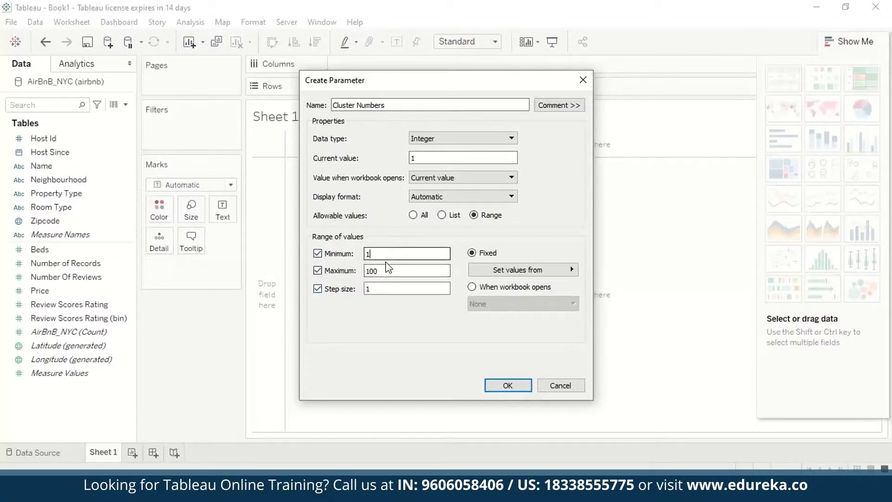
left_click(386, 268)
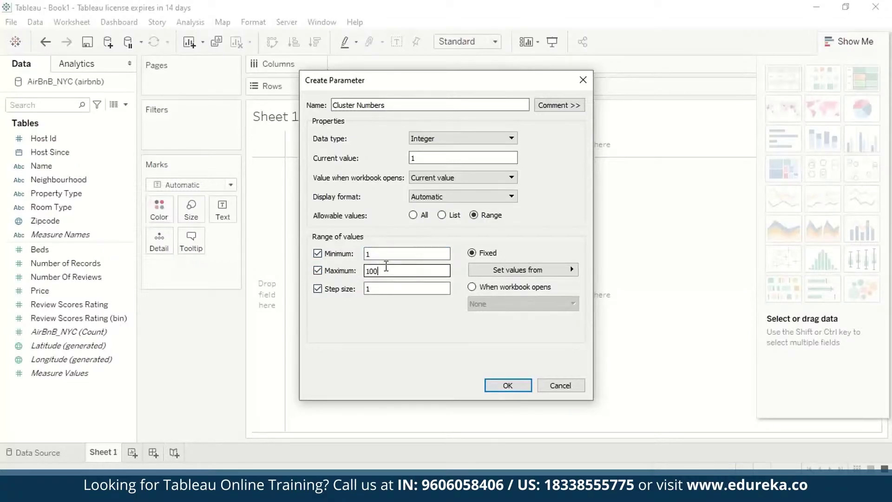
key("BackSpace")
key("Tab")
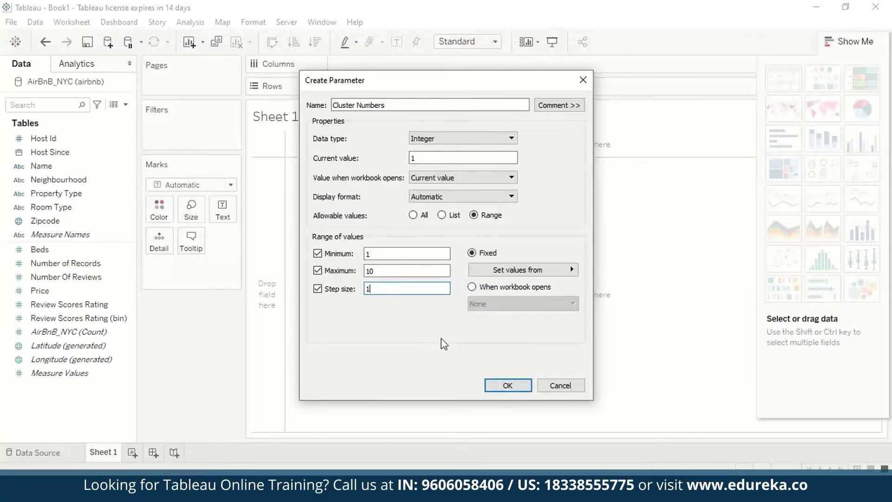
left_click(506, 385)
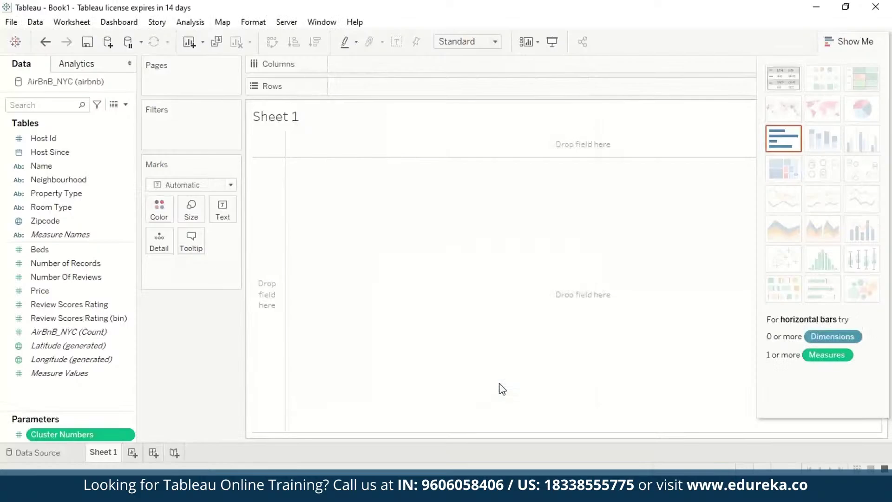
left_click(125, 103)
left_click(99, 132)
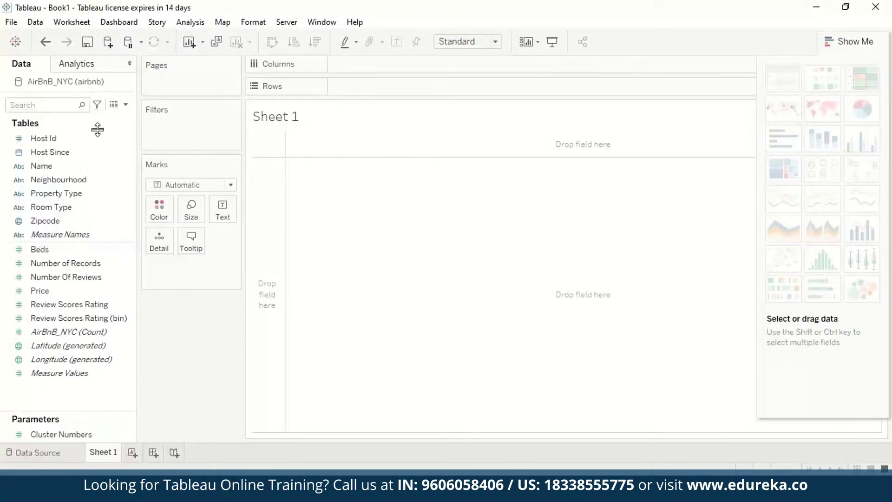
Begin an integer Clustering Algorithm parameter, then cancel the half-configured attempt.
type("C")
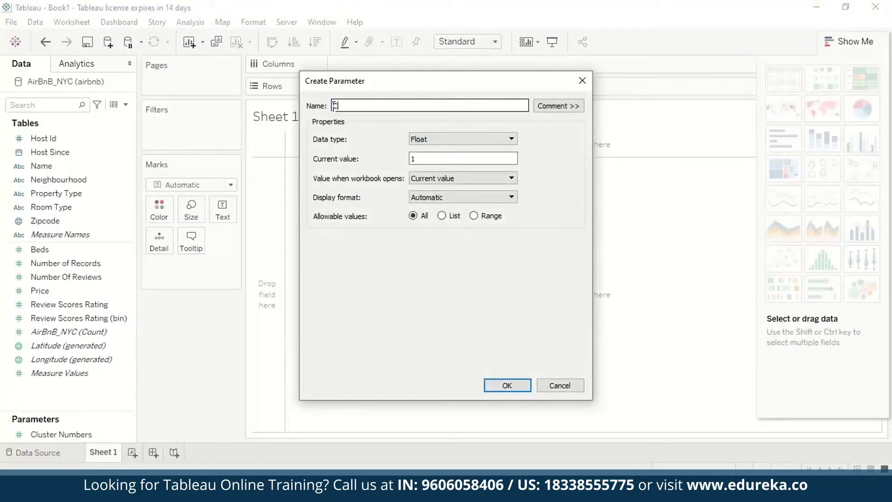
type("lustering Algorithm")
left_click(510, 139)
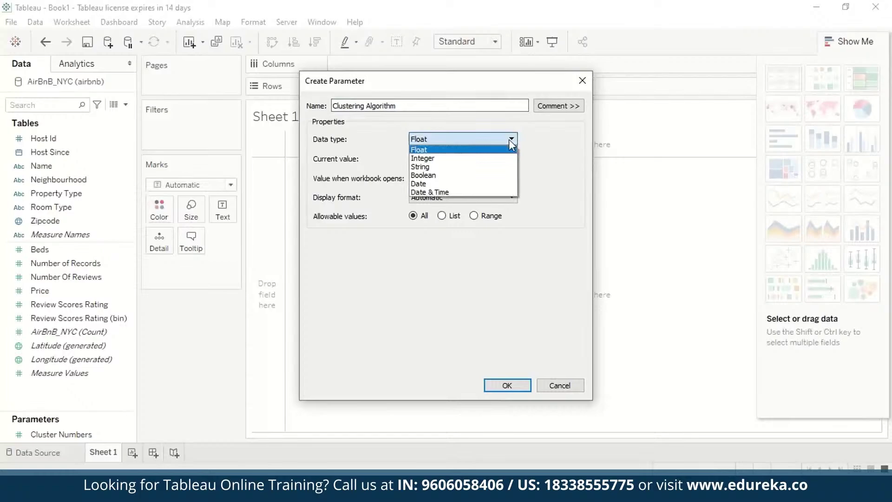
left_click(482, 158)
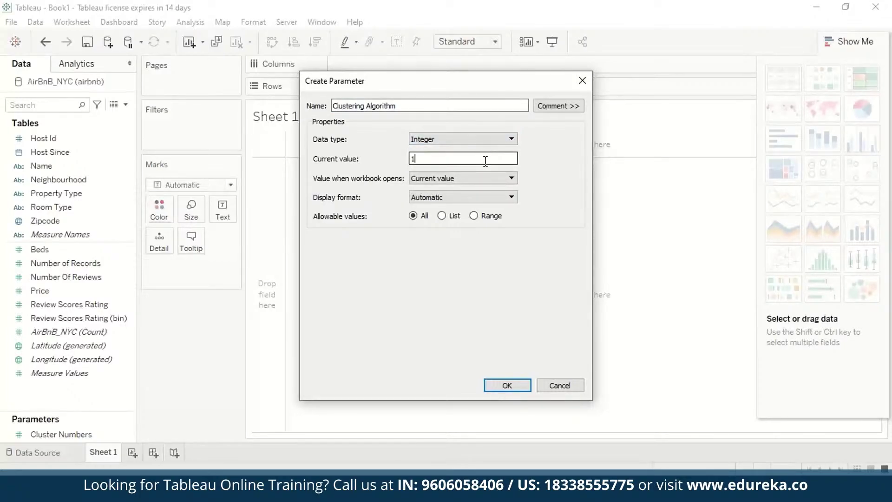
key("BackSpace")
type("KMeans")
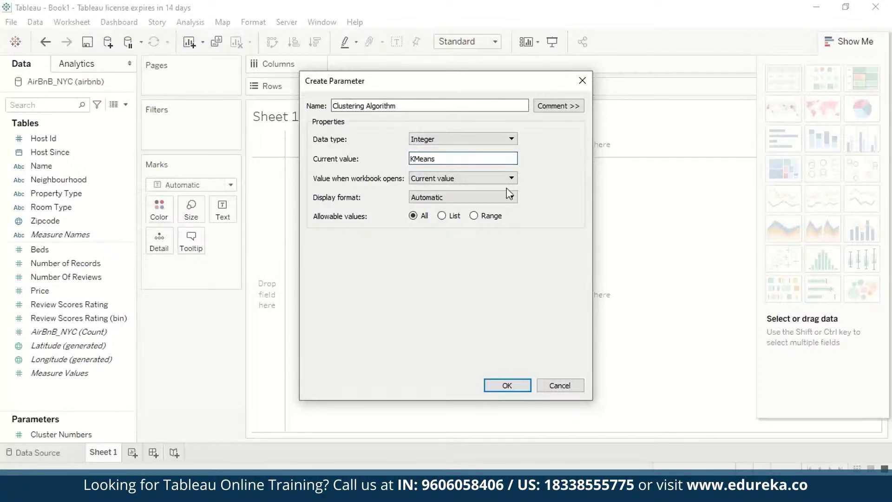
left_click(441, 215)
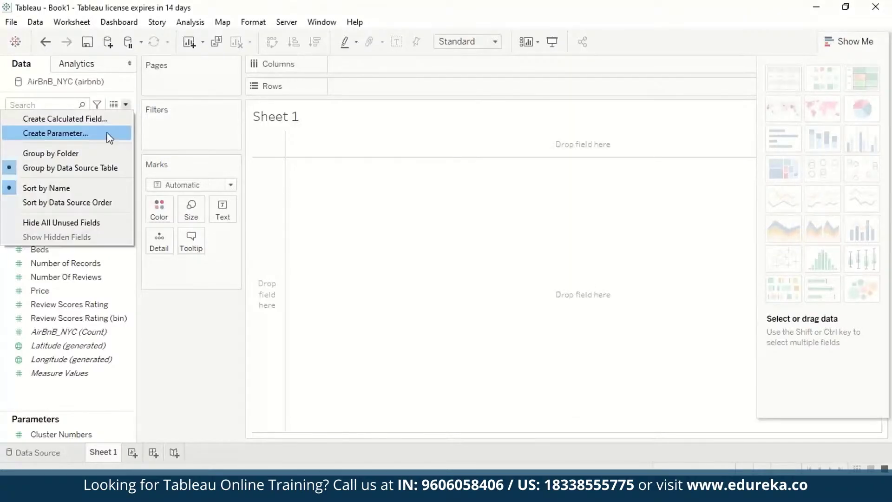
Recreate the parameter named Clustering Algorithm with List allowable values.
left_click(109, 134)
left_click(444, 107)
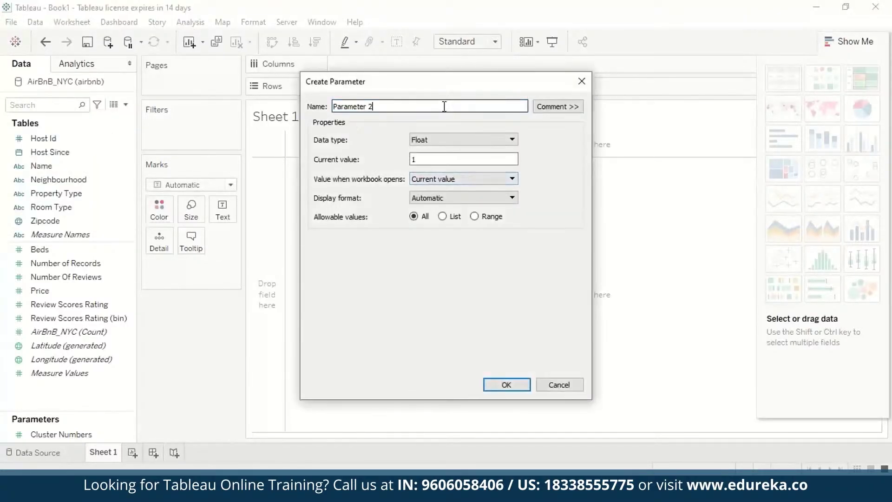
key("ctrl+a")
type("Clustering Algorithm")
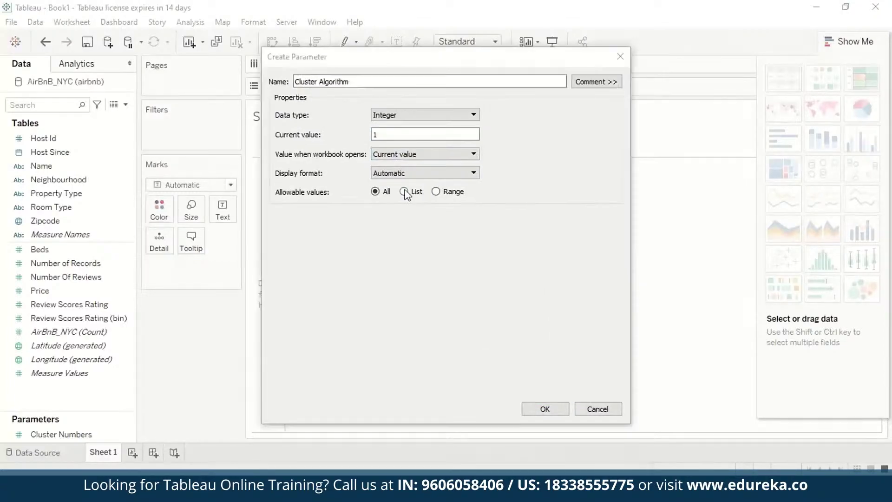
left_click(405, 192)
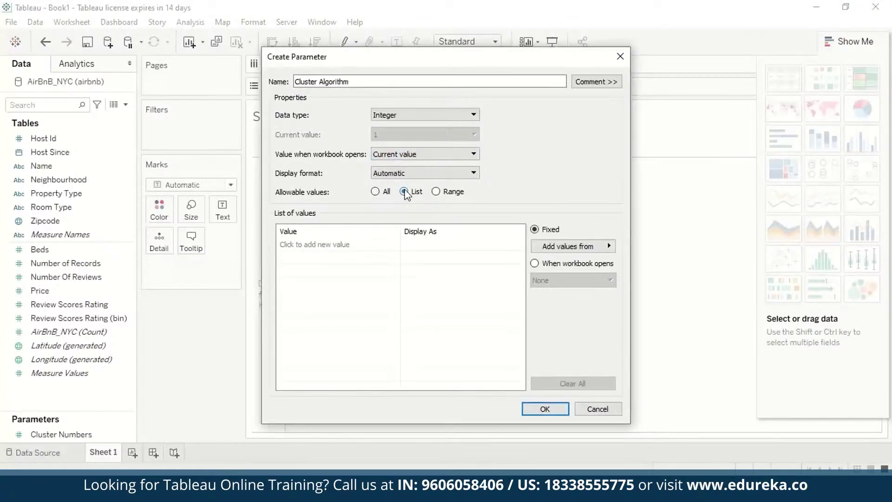
Add list value 1 labelled KMeans.
left_click(336, 244)
type("1")
left_click(419, 246)
left_click(420, 246)
type("K")
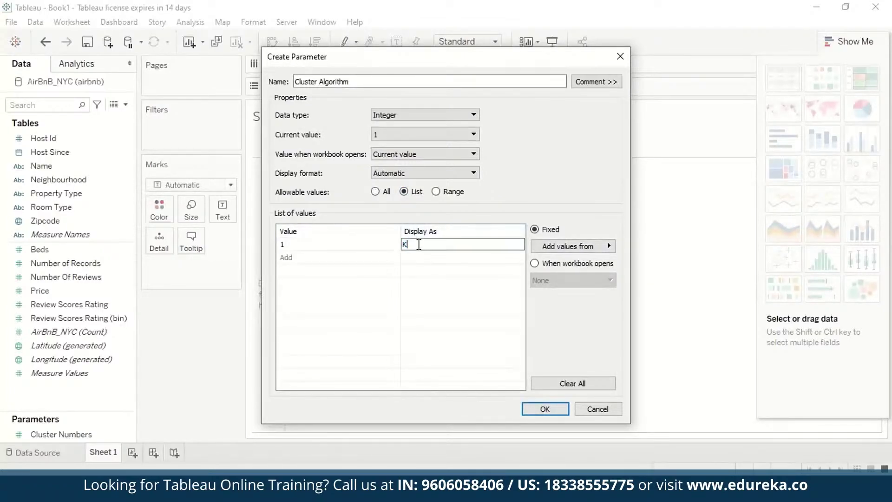
type("Means")
left_click(306, 261)
Add list values 2 labelled MiniBatchKMeans and 3 labelled Affinity Propagation.
left_click(306, 259)
type("2")
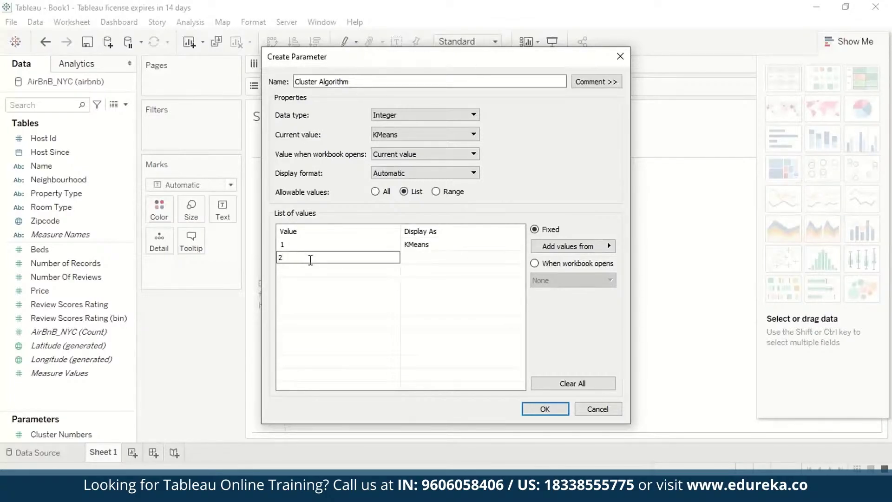
left_click(428, 257)
type("MiniBatchKMeans")
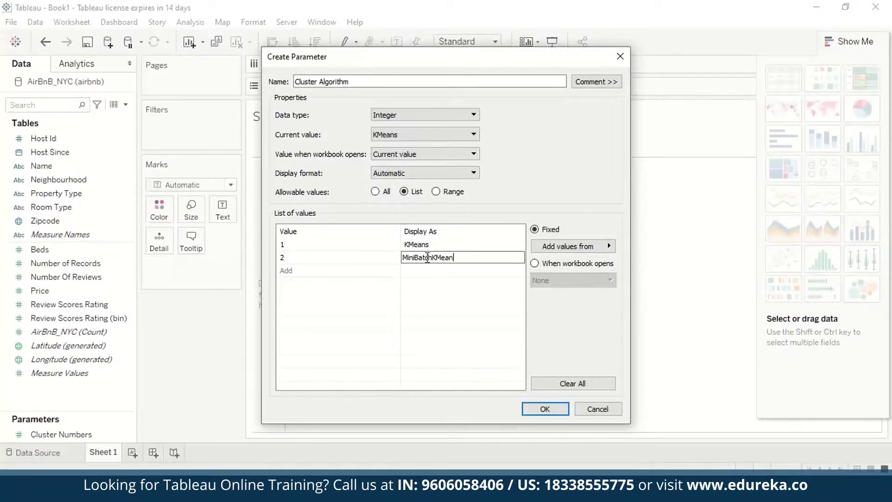
key("Tab")
type("3")
left_click(463, 272)
type("Affinity ")
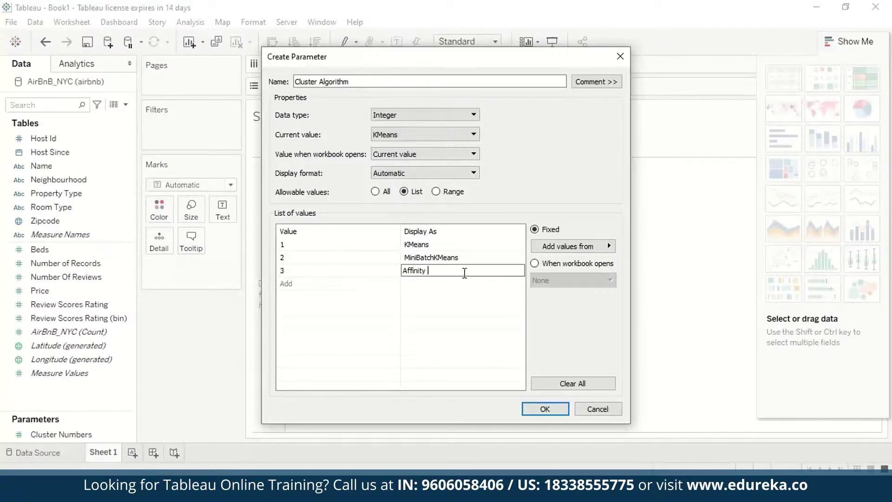
type("Propagation")
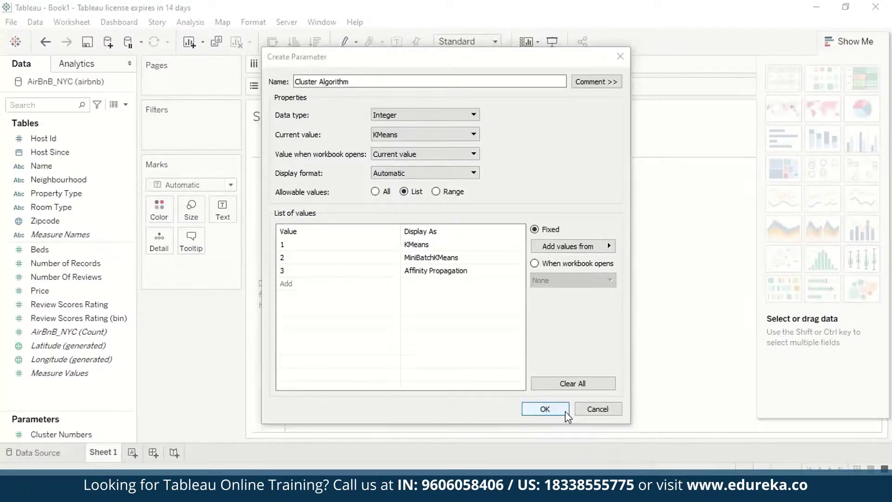
Create Calculation1 holding the pasted STR(SCRIPT_REAL(...)) Python clustering script, enlarging the editor to view it.
left_click(566, 413)
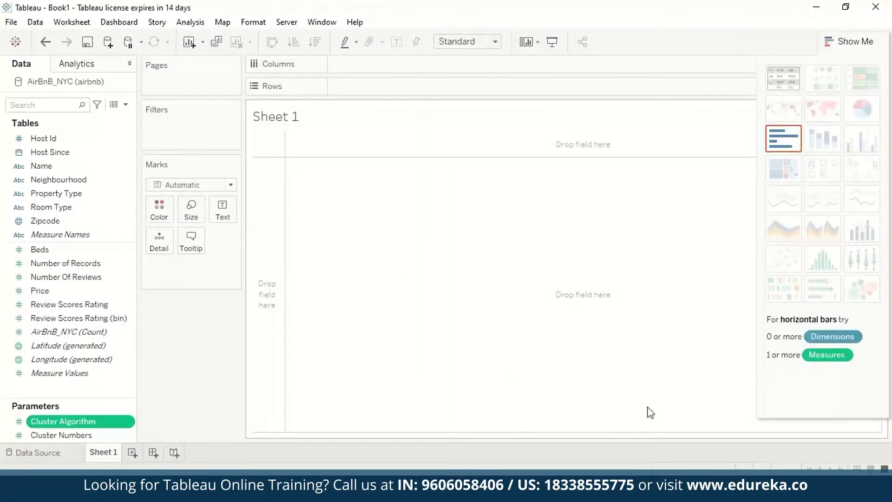
left_click(126, 106)
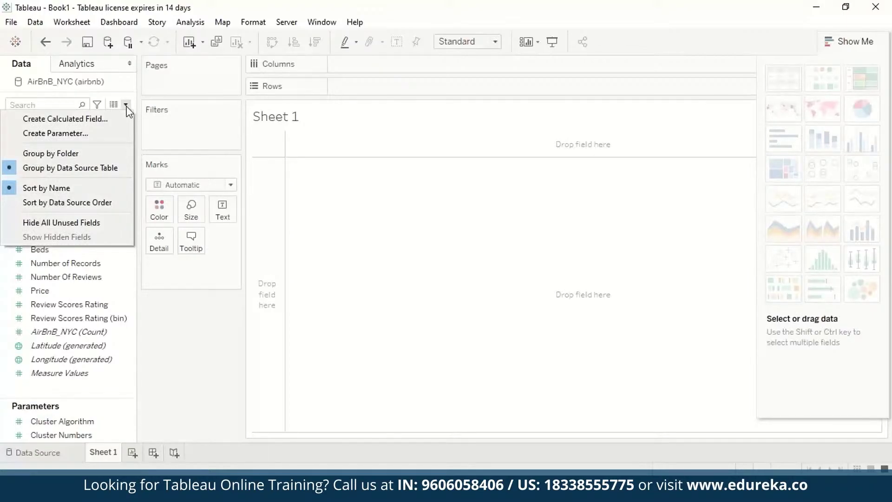
left_click(65, 118)
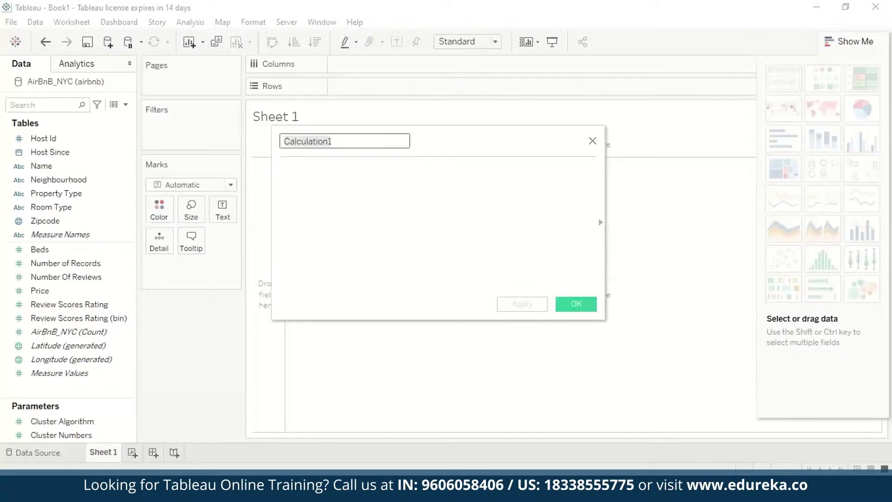
left_click(442, 265)
key("ctrl+v")
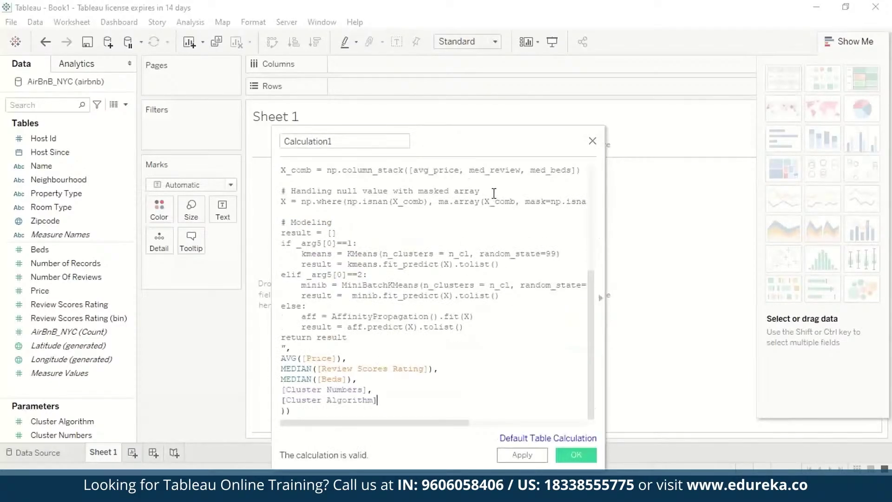
left_click_drag(504, 124, 496, 28)
left_click_drag(591, 178, 594, 82)
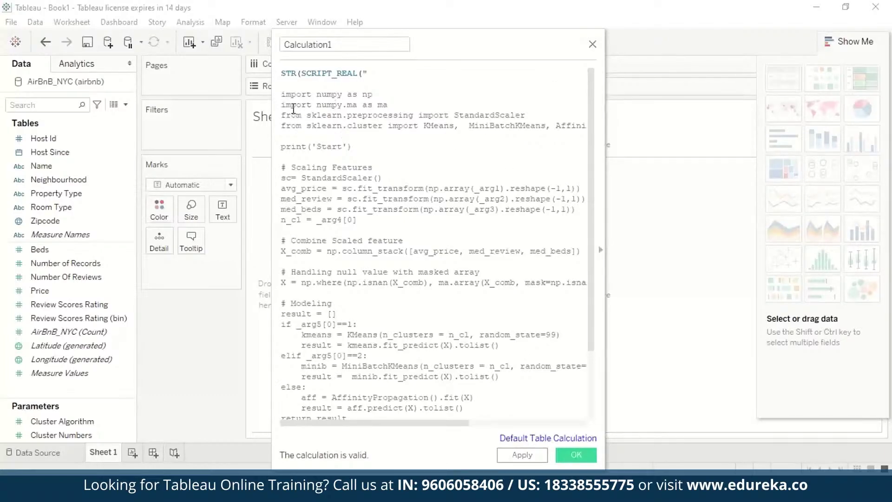
left_click_drag(281, 93, 357, 136)
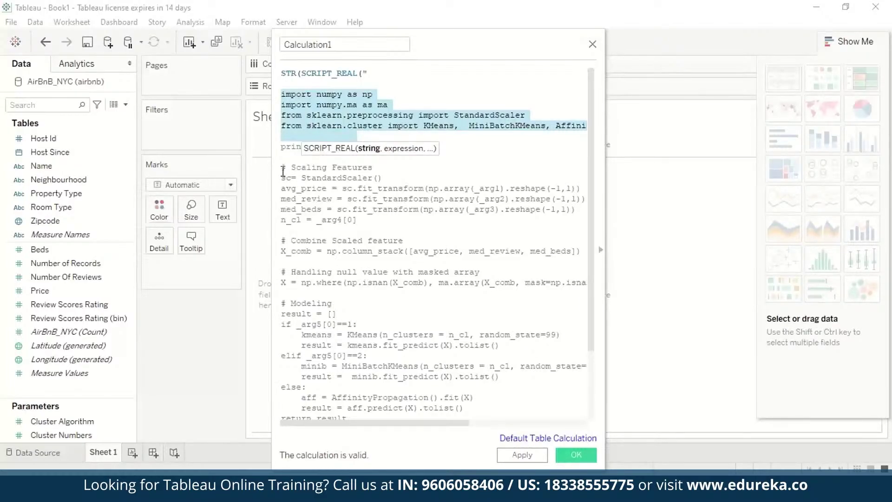
left_click_drag(281, 167, 347, 264)
left_click(283, 240)
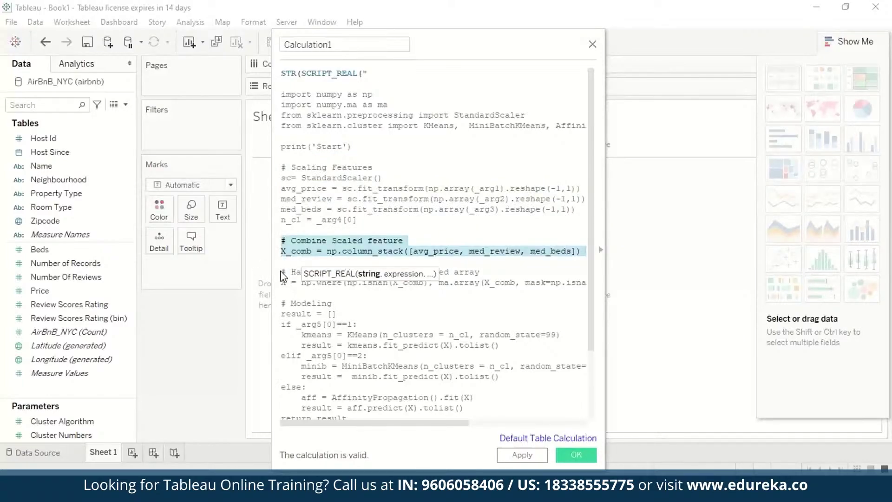
left_click(284, 303)
scroll(431, 307, "down", 3)
left_click(282, 222)
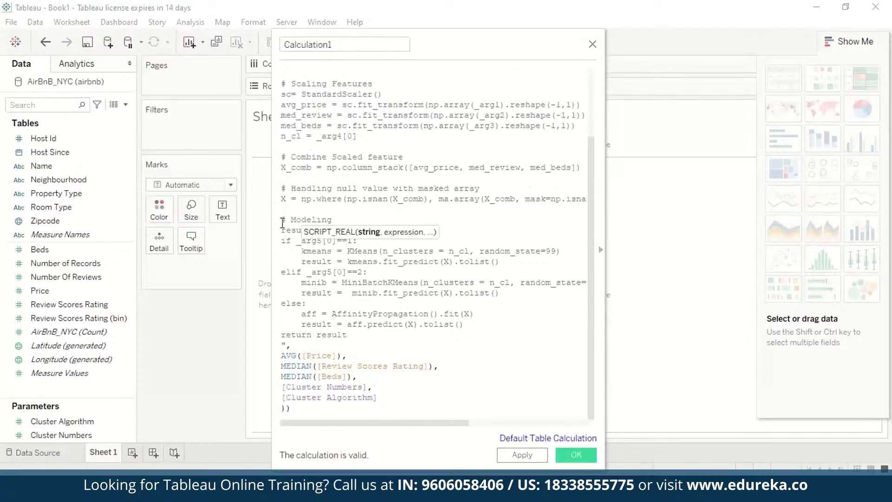
key("shift+Down")
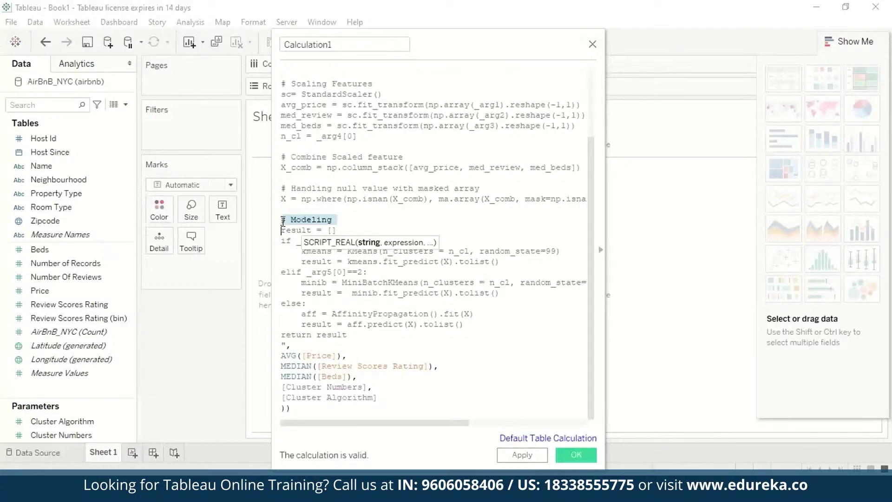
left_click(283, 222)
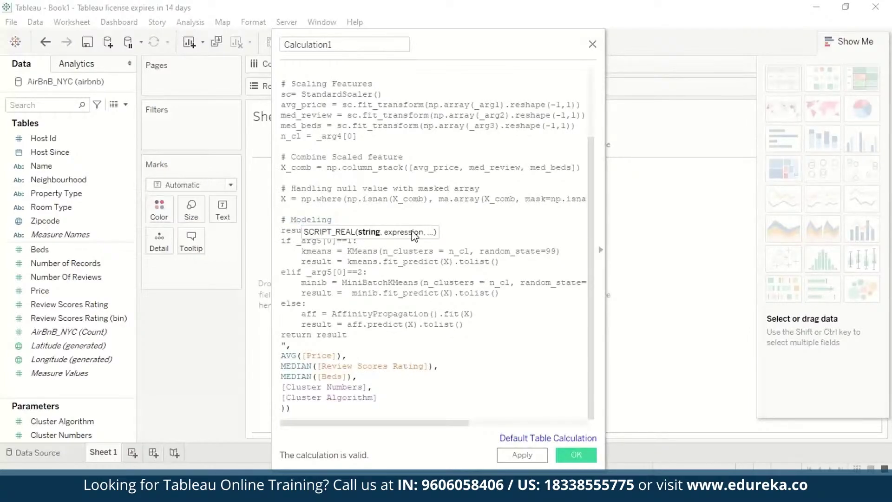
key("shift+Down")
key("shift+Down")
key("shift+Down")
key("shift+Down")
key("shift+Down")
key("shift+Down")
key("shift+Down")
key("shift+Down")
key("shift+Down")
key("shift+Down")
key("shift+Down")
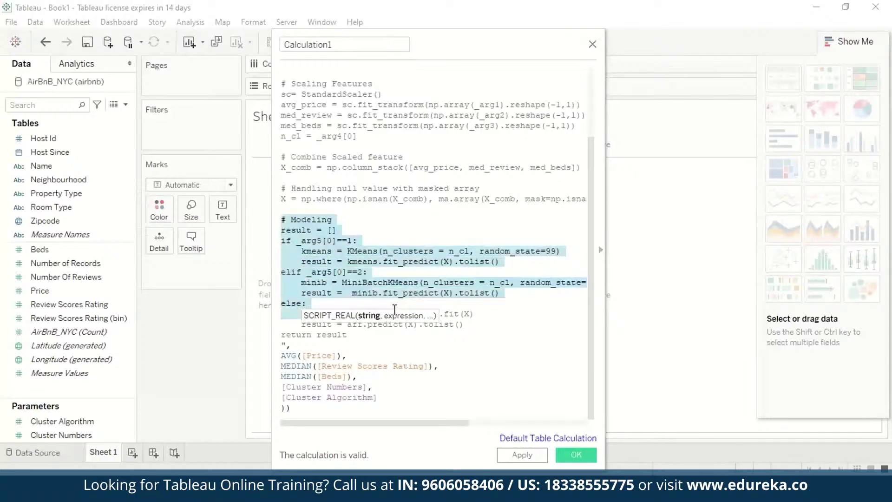
key("shift+End")
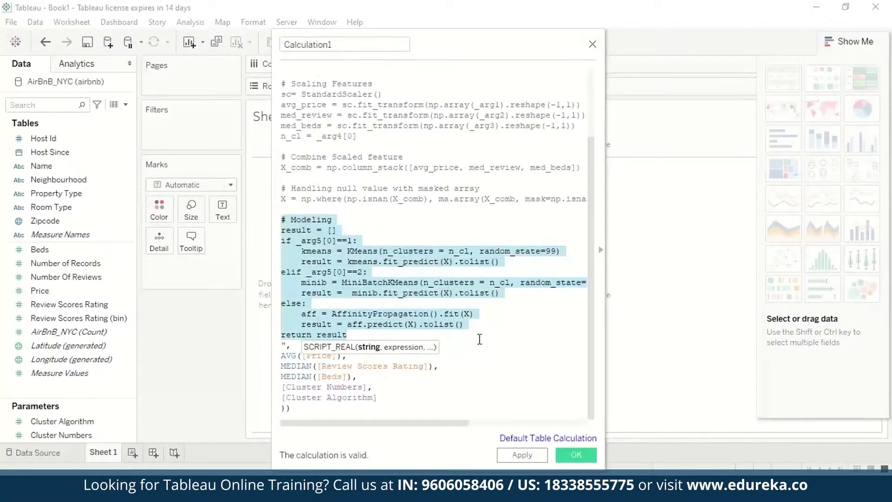
key("shift+Down")
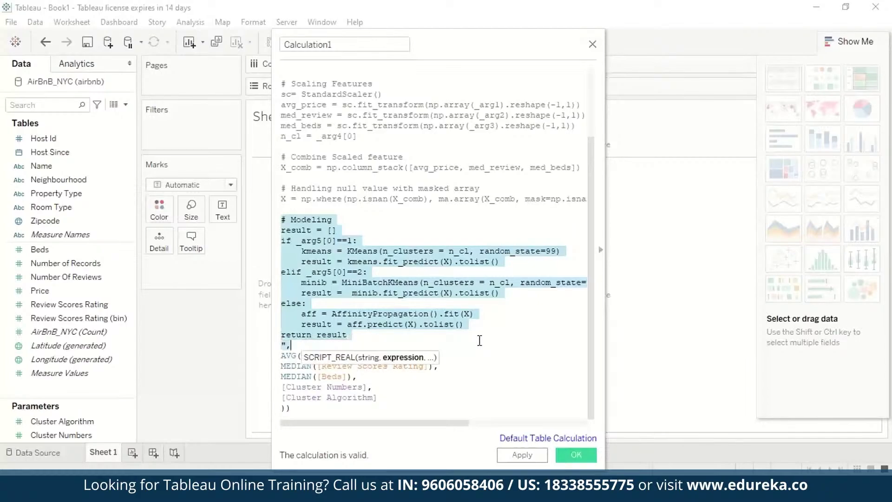
left_click(282, 355)
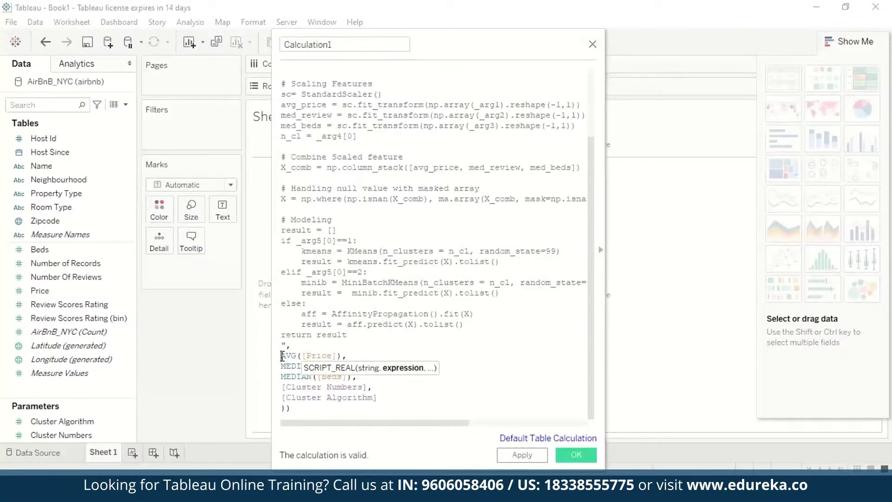
left_click_drag(282, 356, 391, 400)
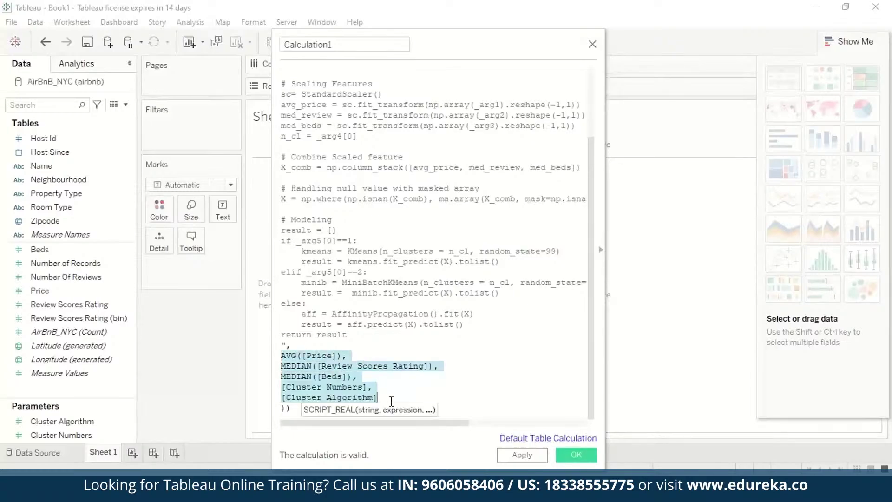
left_click(420, 389)
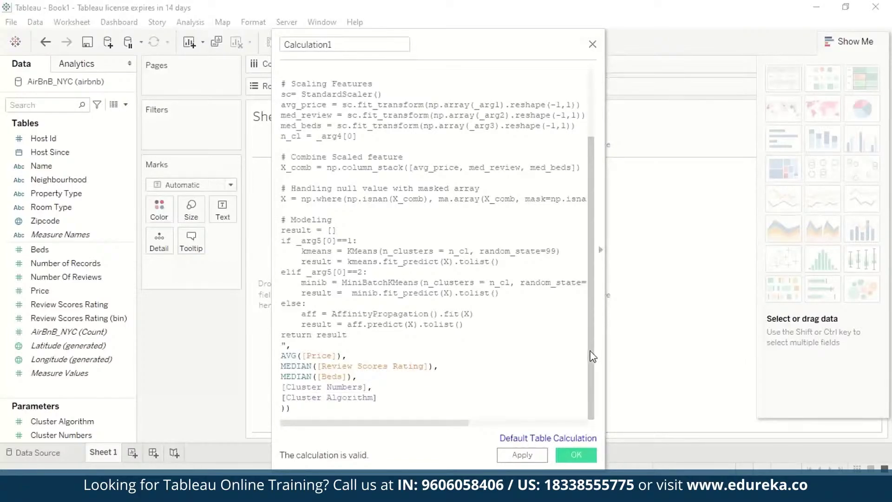
left_click_drag(591, 357, 597, 109)
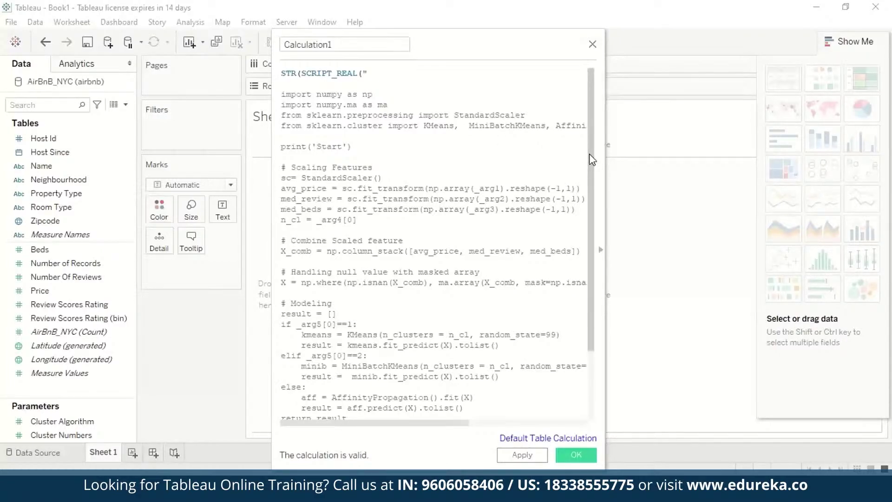
Set Calculation1's default table calculation to compute using Zipcode and save the field.
left_click(548, 438)
left_click(514, 196)
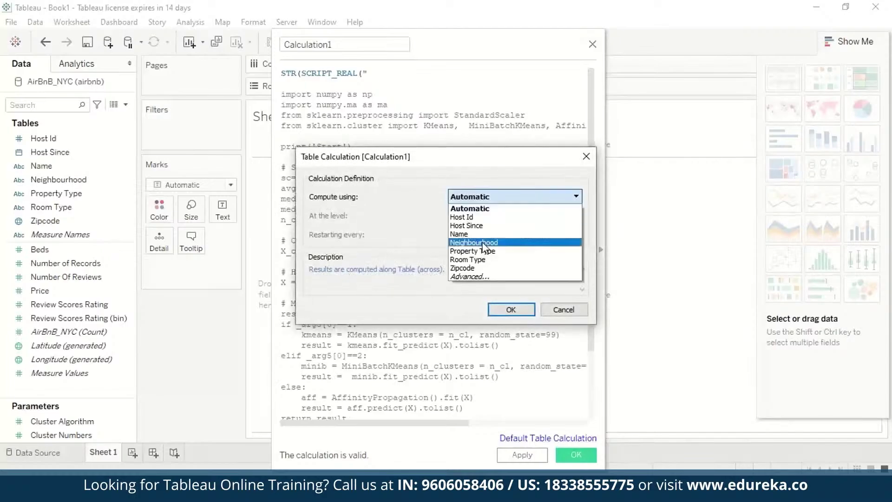
left_click(478, 268)
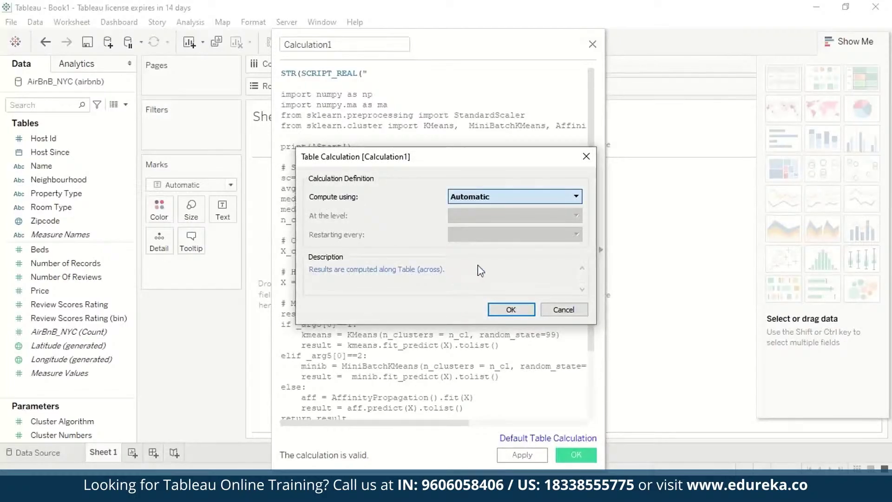
left_click(530, 310)
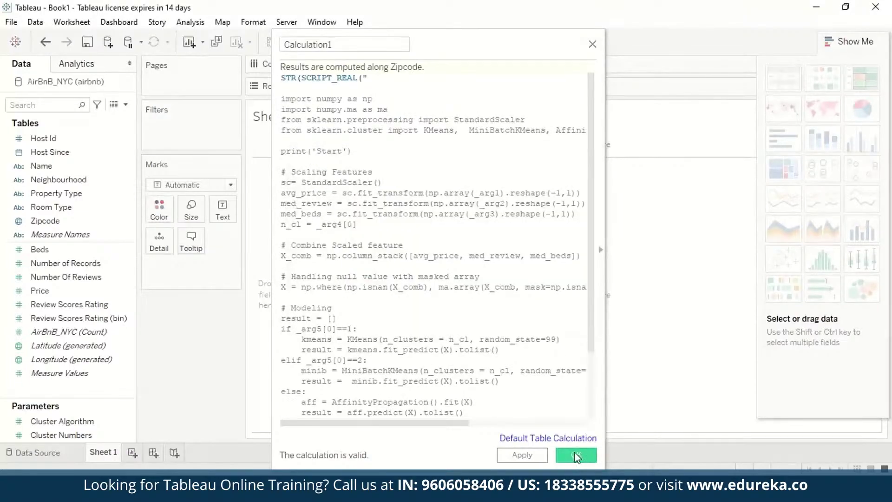
left_click(575, 453)
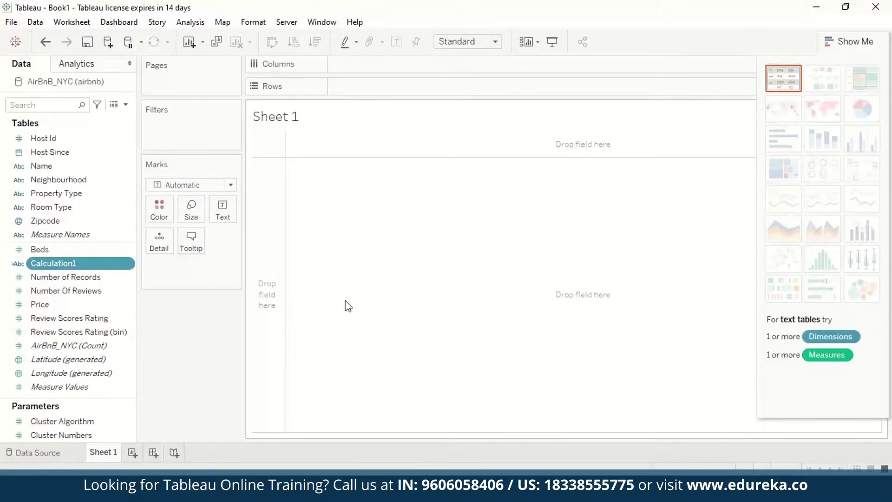
Put Longitude on Columns and show the Cluster Numbers and Clustering Algorithm parameter controls.
left_click_drag(93, 373, 385, 89)
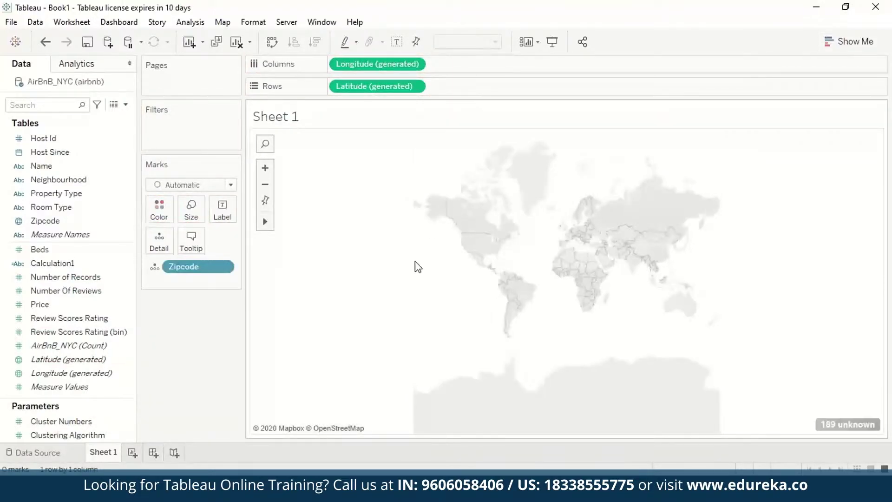
right_click(124, 421)
left_click(193, 207)
right_click(126, 434)
left_click(193, 219)
Add Calculation1 to Color and Zipcode to the view, and set the mark type to Map.
left_click_drag(49, 263, 159, 209)
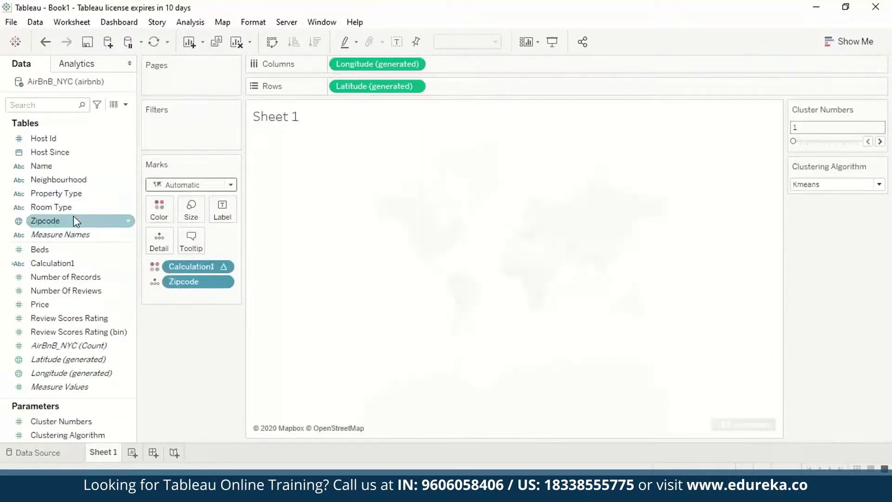
left_click_drag(45, 220, 191, 127)
left_click(449, 404)
right_click(218, 266)
left_click(230, 200)
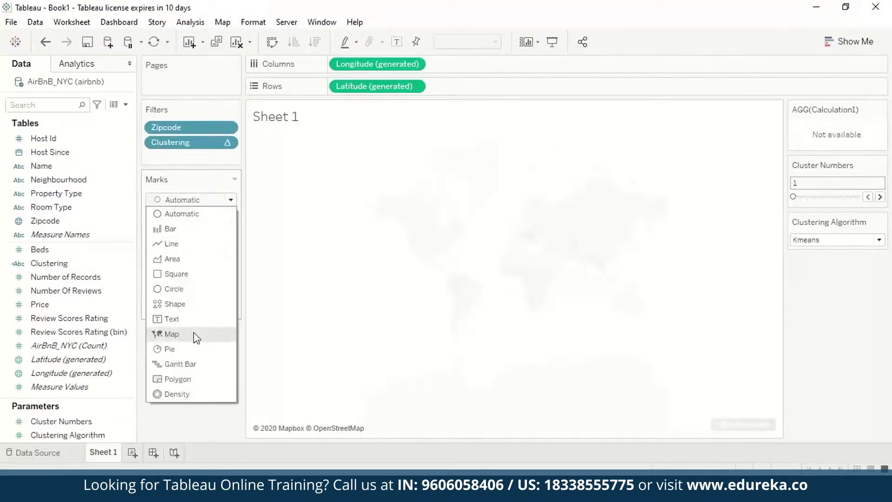
left_click(195, 334)
Colour the zip codes by Clustering and remove the Clustering filter.
left_click_drag(191, 296, 159, 223)
left_click(227, 143)
left_click(181, 292)
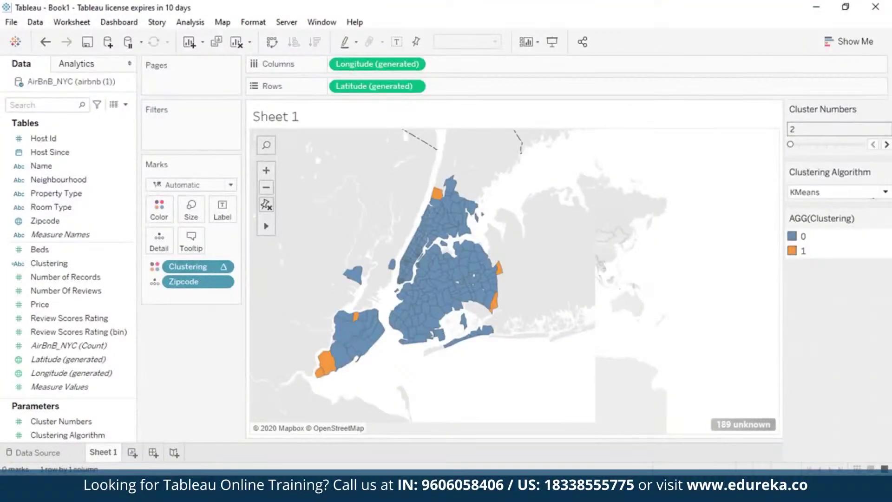